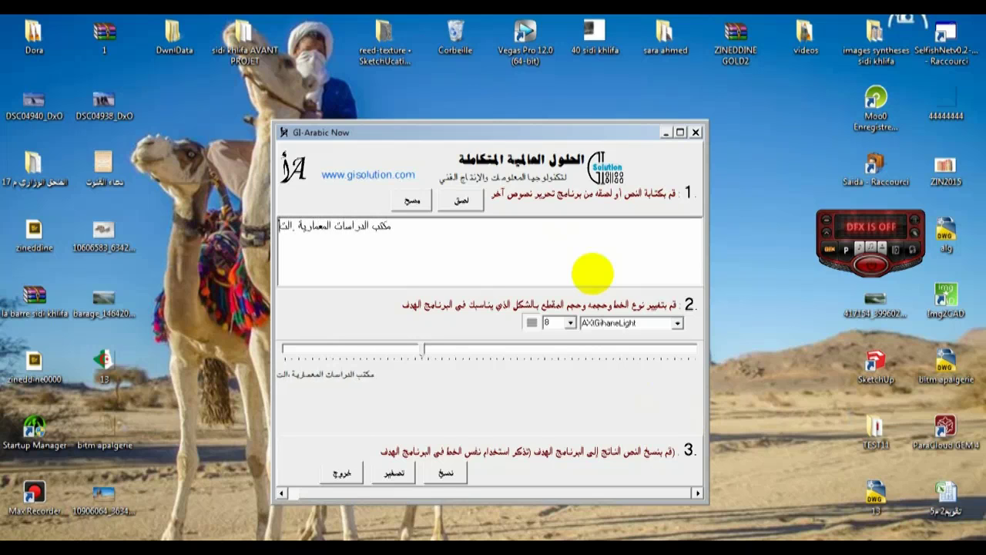
# - Complete the line "مكتب الدراسات المعمارية ،التقنية و المتابعة", add a full-name line between triple asterisks, and copy the converted text
pyautogui.write('و ال')
pyautogui.write('مكاتب')
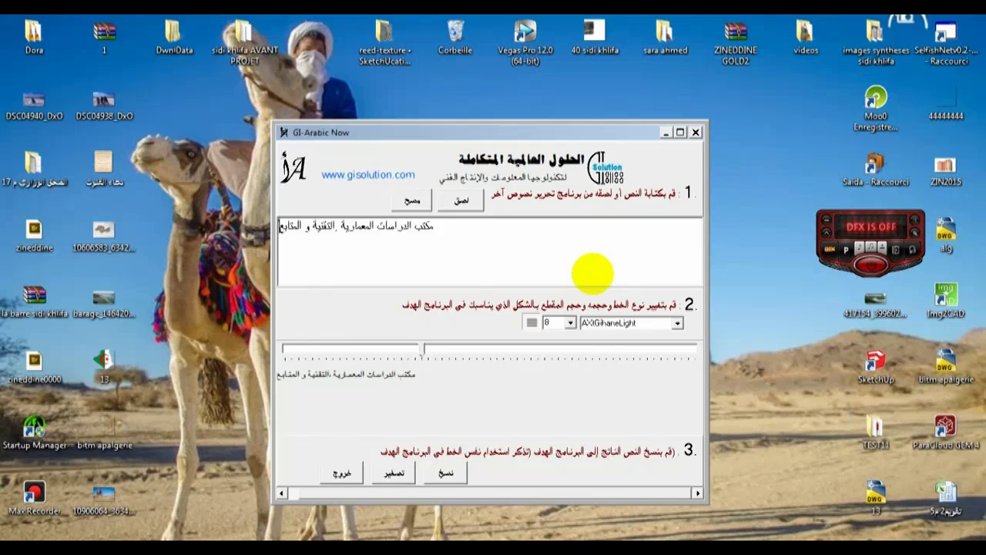
pyautogui.write('ة')
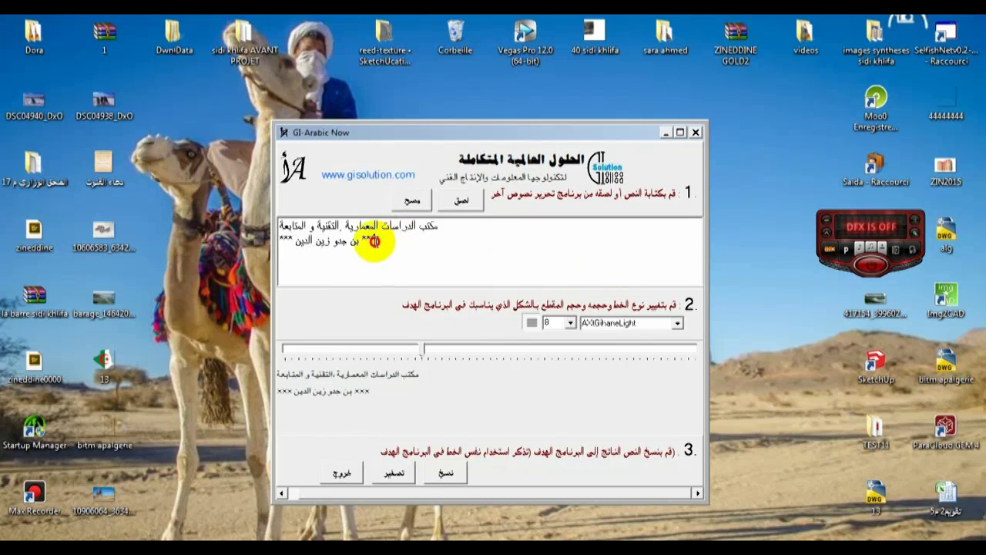
pyautogui.moveTo(373, 242); pyautogui.dragTo(292, 198)
pyautogui.click(584, 249)
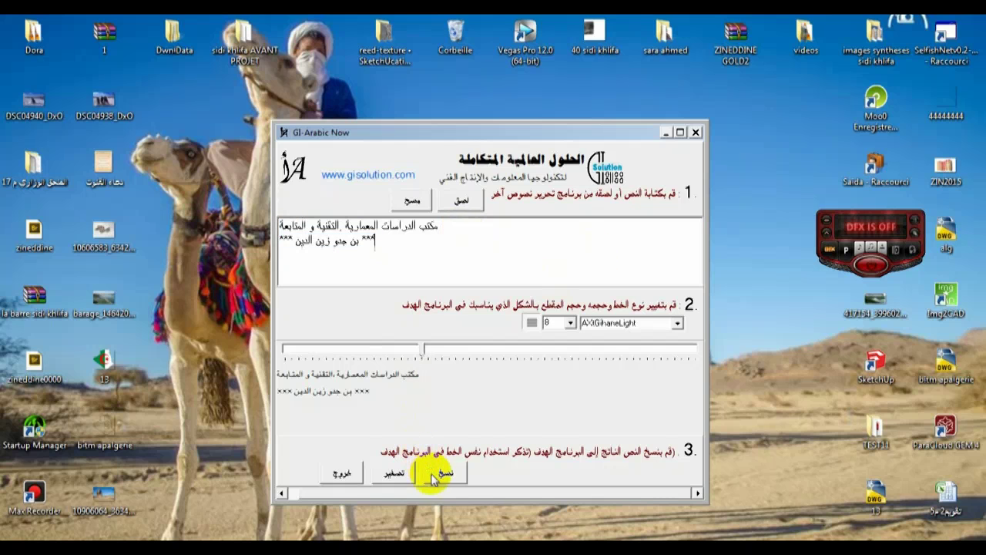
# - Switch to SketchUp, place the copied two-line Arabic text as 3D text at the origin, and show it from the top
pyautogui.hotkey('alt', 'Tab')
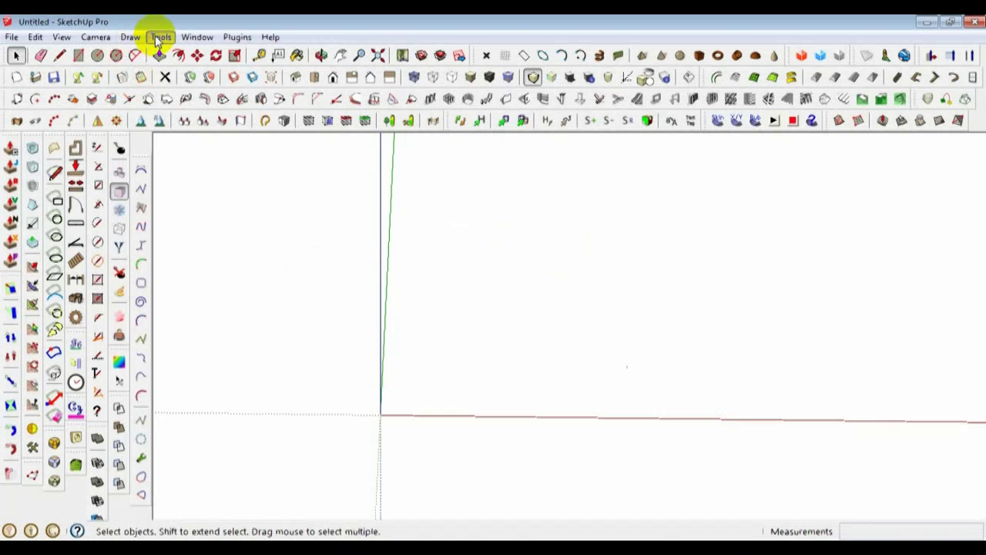
pyautogui.click(160, 37)
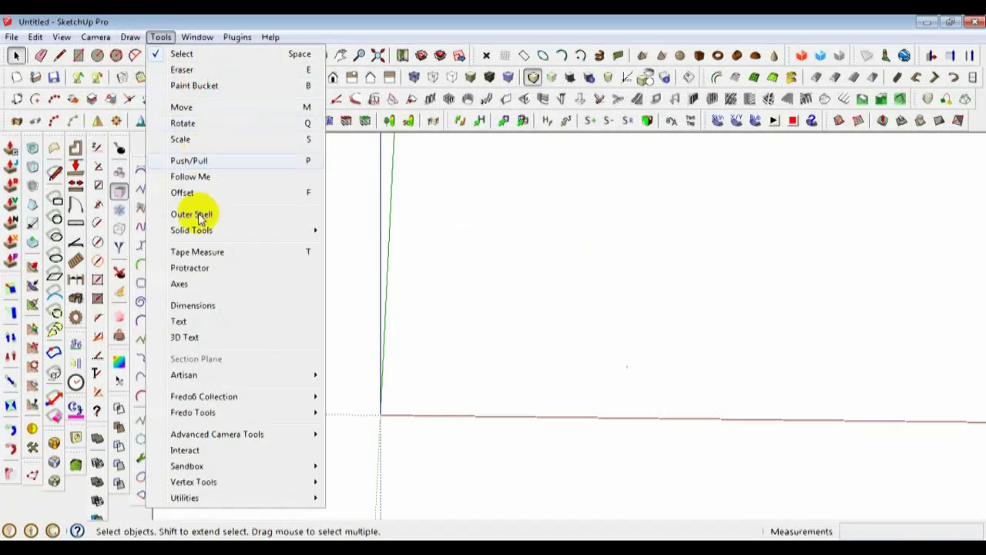
pyautogui.click(198, 337)
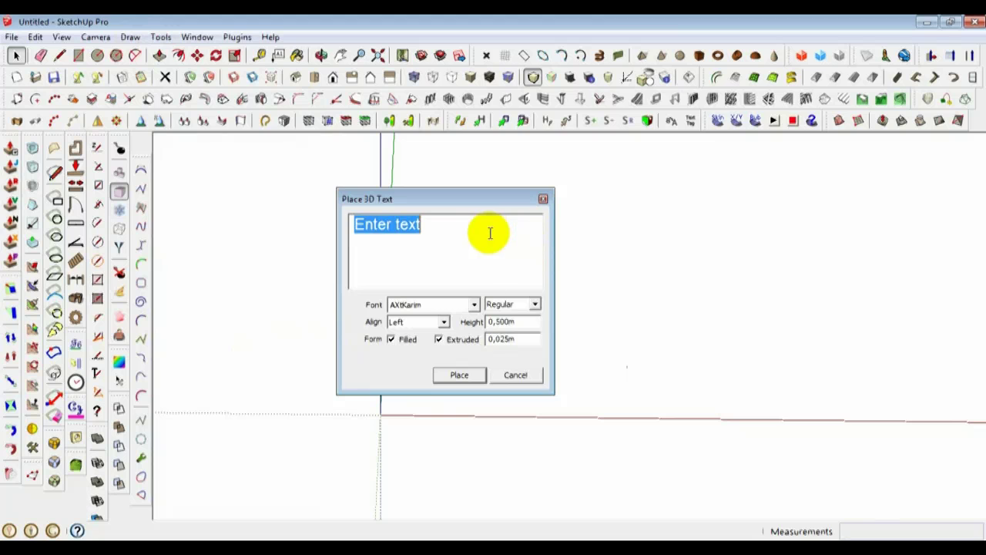
pyautogui.hotkey('ctrl', 'v')
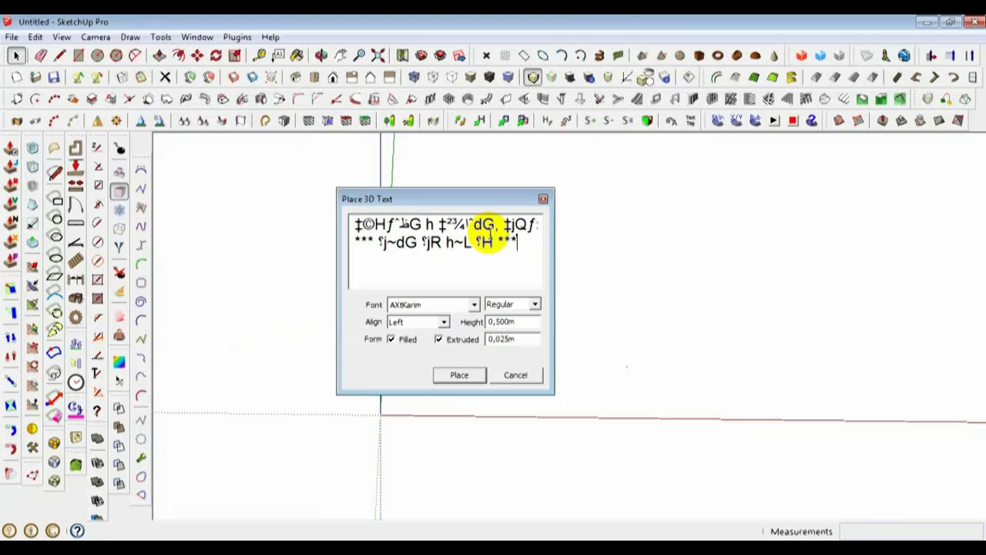
pyautogui.click(461, 374)
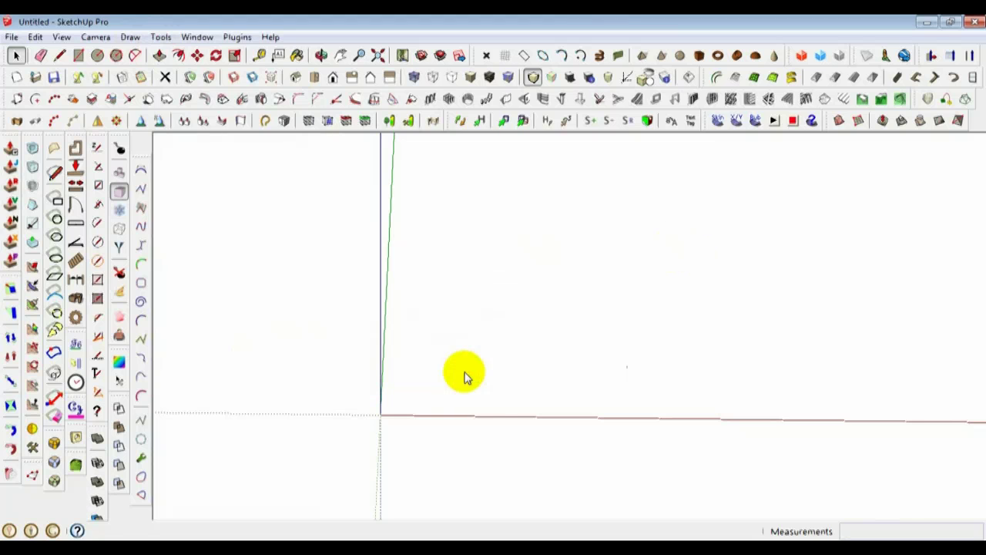
pyautogui.click(383, 414)
pyautogui.scroll(5, 436, 442)
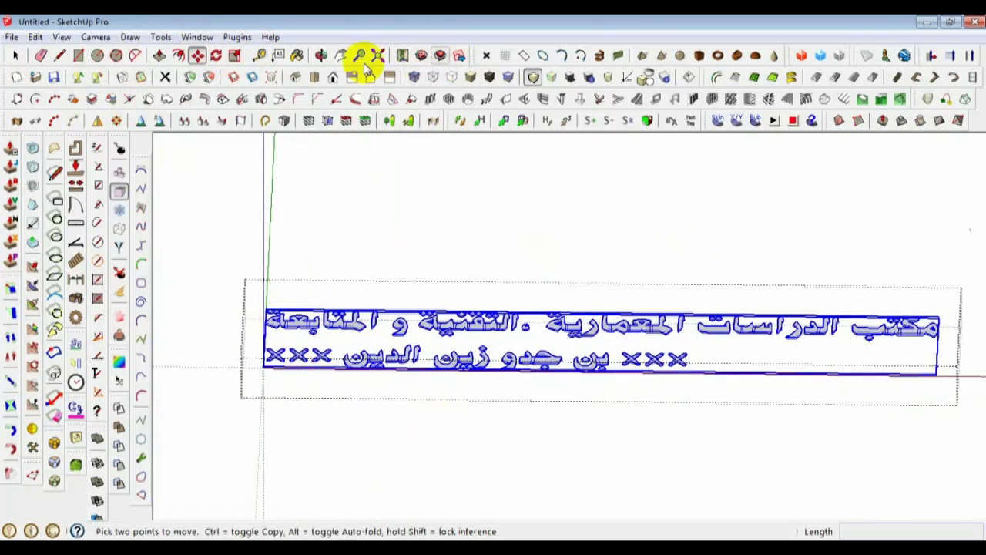
pyautogui.click(314, 78)
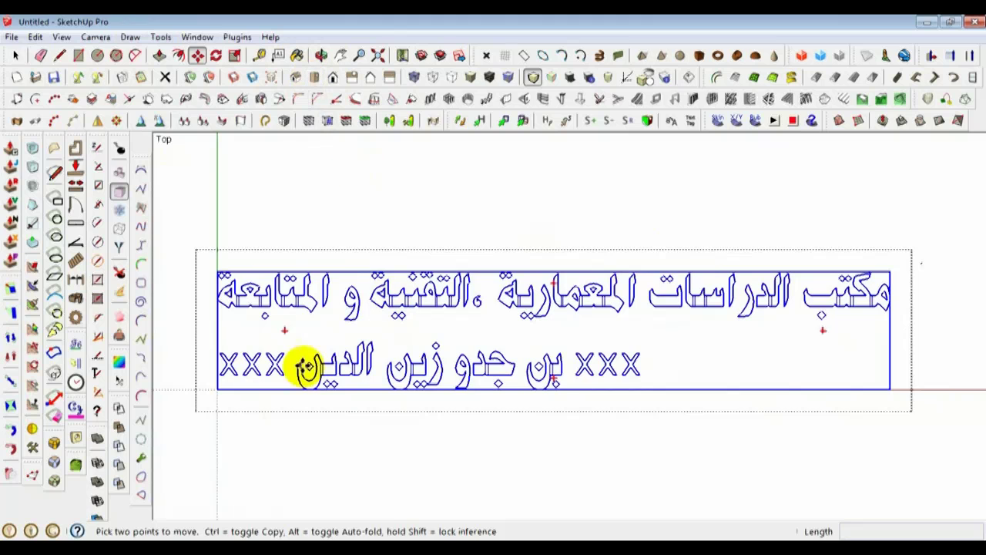
pyautogui.click(16, 55)
pyautogui.click(386, 390)
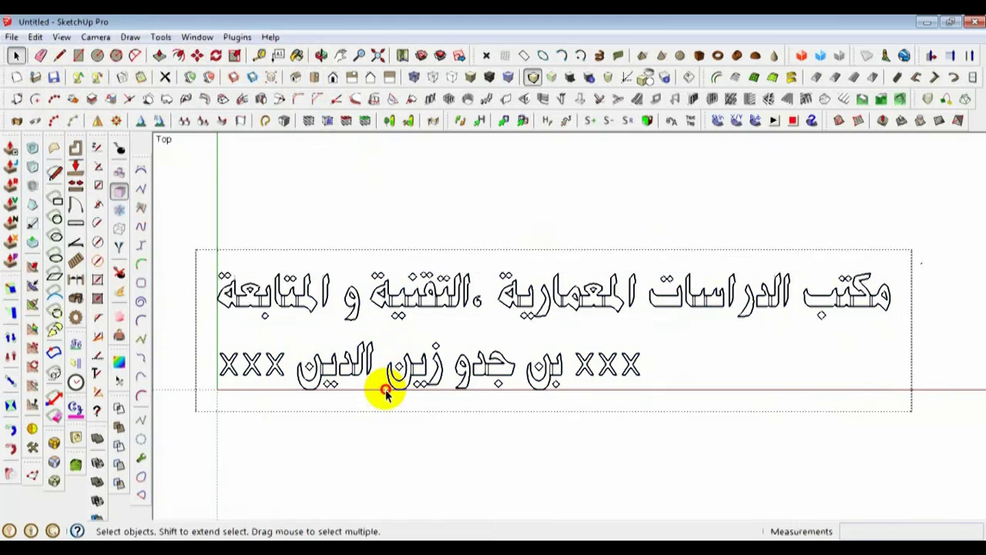
pyautogui.moveTo(508, 438); pyautogui.dragTo(760, 482)
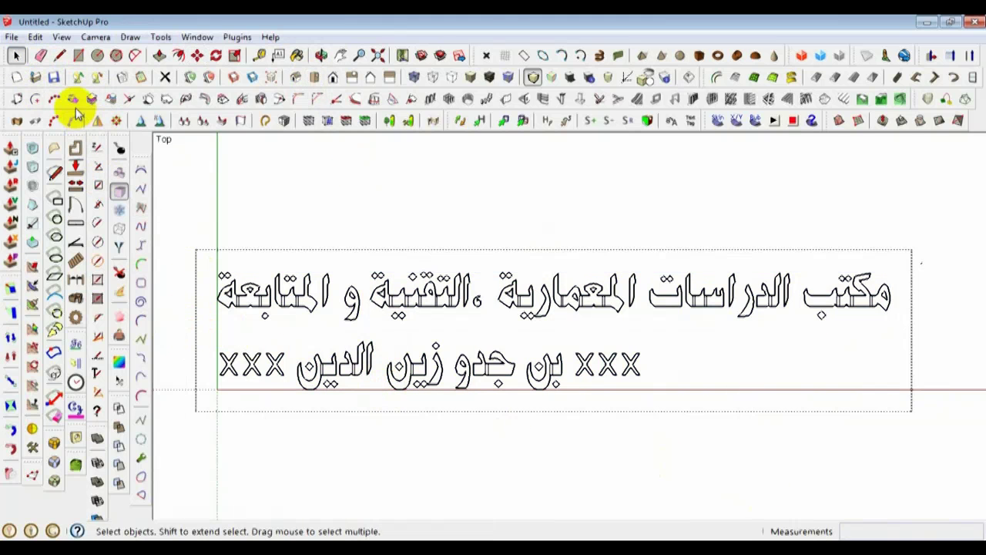
pyautogui.click(331, 385)
pyautogui.click(212, 344)
pyautogui.moveTo(191, 341); pyautogui.dragTo(705, 419)
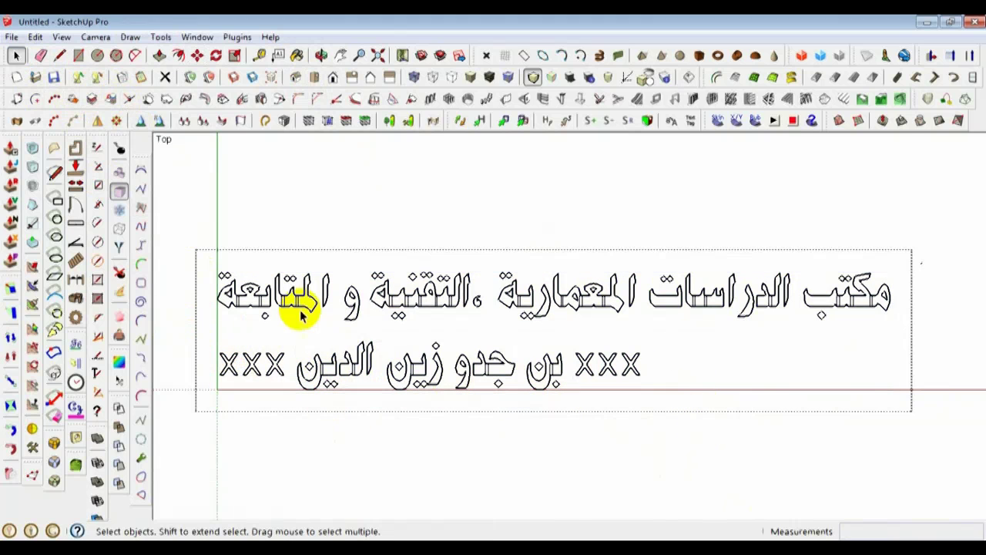
pyautogui.click(199, 56)
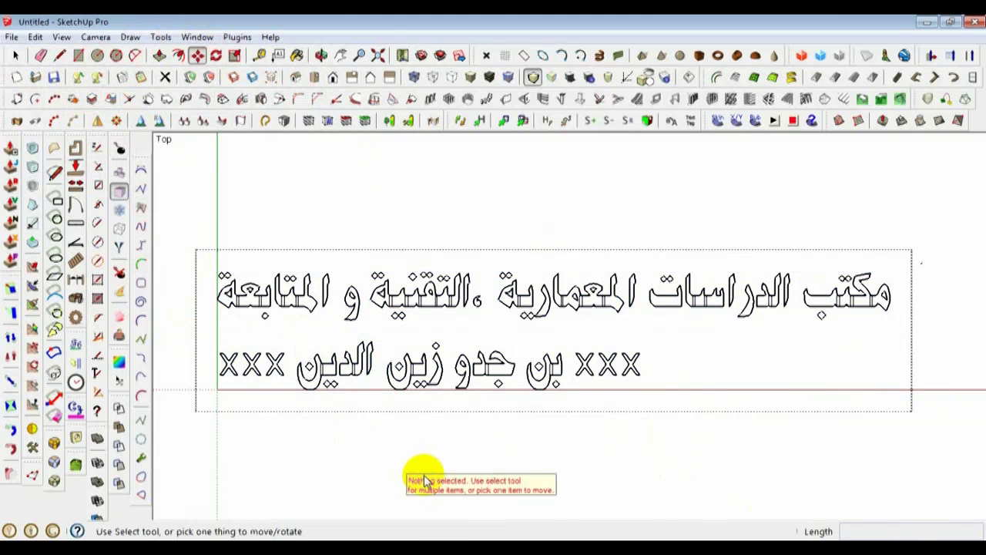
pyautogui.click(16, 56)
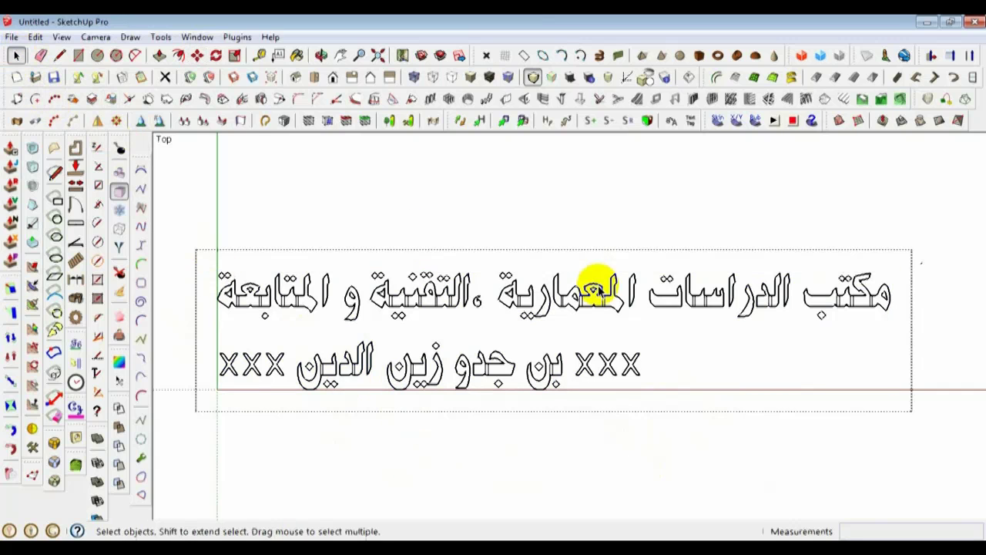
# - Open the 3D text for editing and move its second line about 1.67 m to centre it under the first line
pyautogui.scroll(-2, 599, 301)
pyautogui.doubleClick(577, 343)
pyautogui.click(568, 344)
pyautogui.moveTo(371, 326); pyautogui.dragTo(606, 378)
pyautogui.scroll(1, 444, 354)
pyautogui.moveTo(299, 313); pyautogui.dragTo(719, 398)
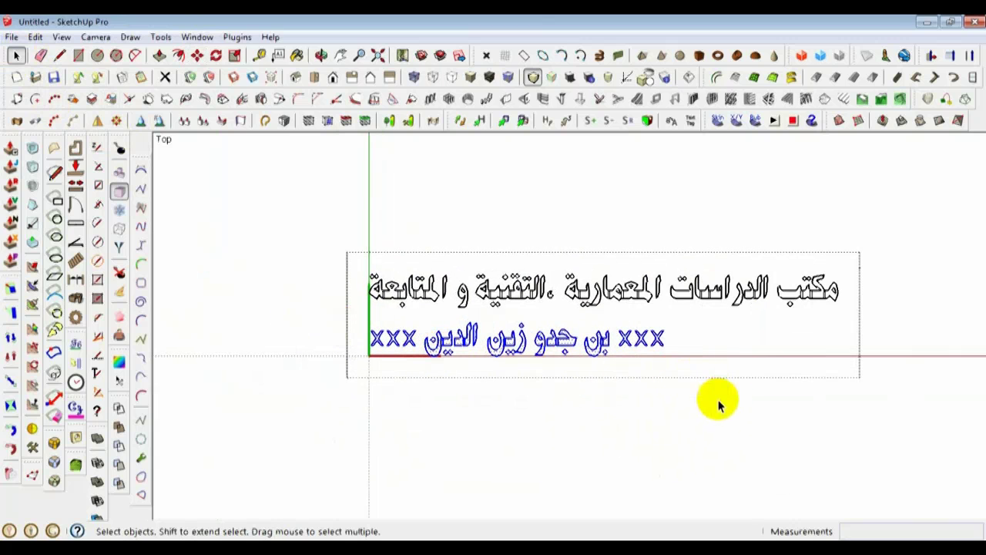
pyautogui.click(197, 56)
pyautogui.click(550, 445)
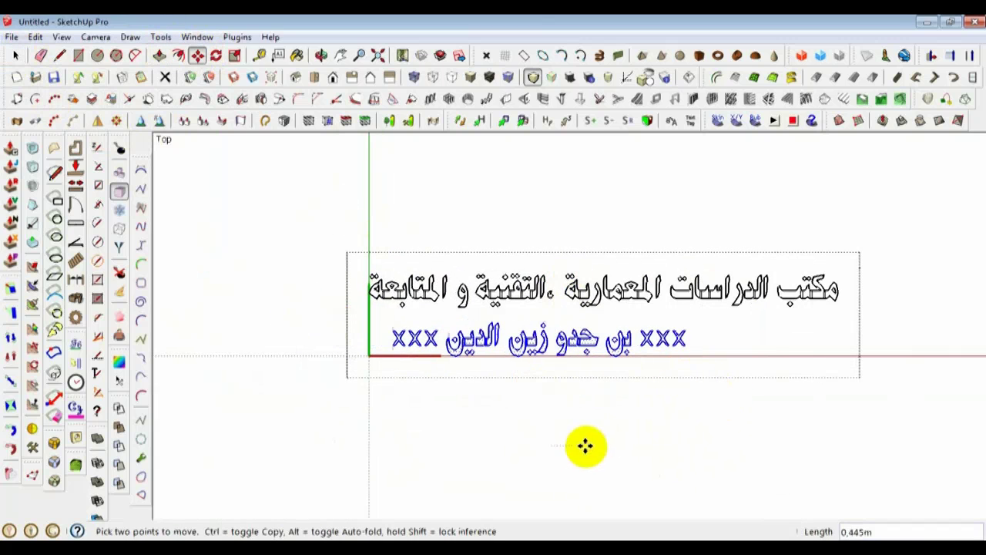
pyautogui.click(634, 454)
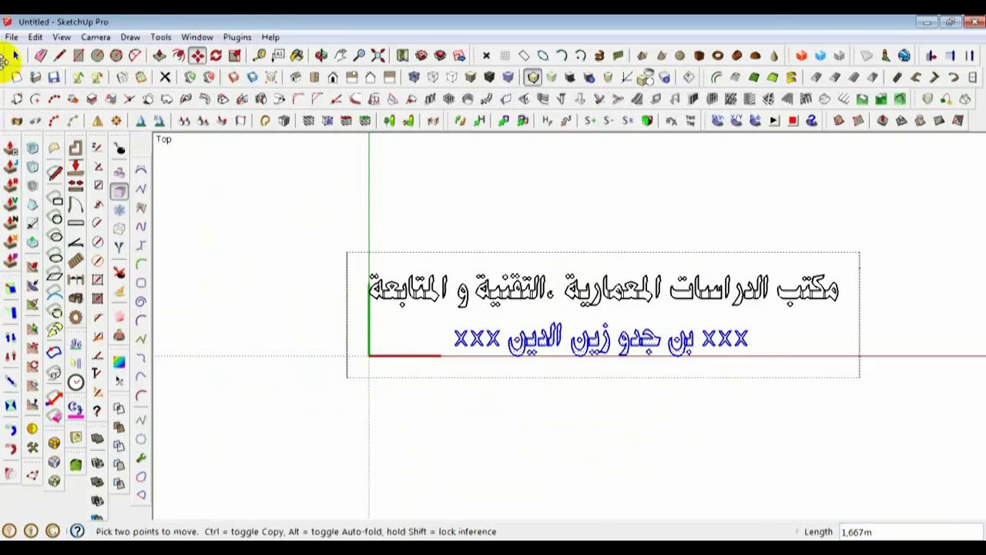
pyautogui.click(210, 228)
pyautogui.click(210, 227)
# - Draw a small rectangle about 0.11 by 0.07 m at the foot of the outermost X and make it a group
pyautogui.scroll(-1, 346, 334)
pyautogui.moveTo(493, 361); pyautogui.dragTo(601, 408, button='middle')
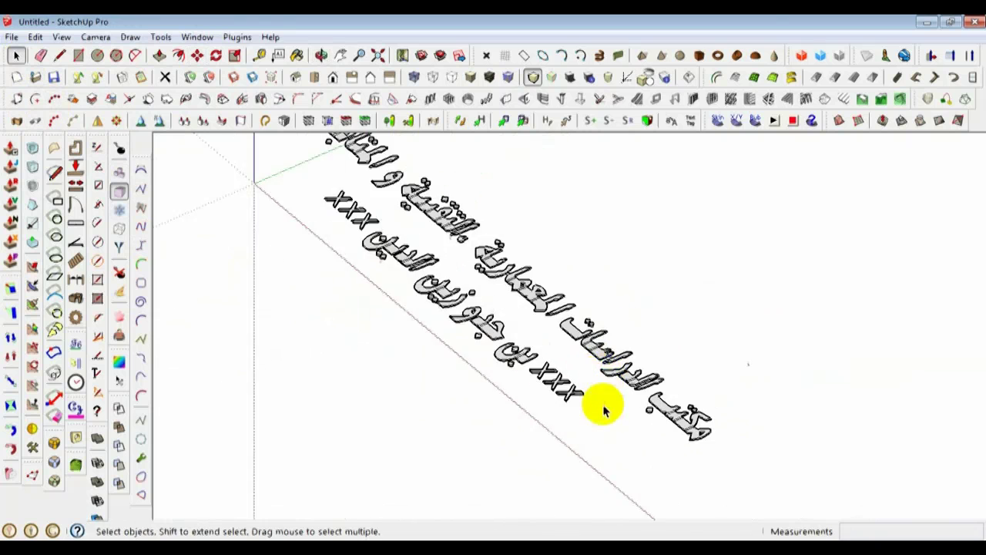
pyautogui.scroll(5, 532, 359)
pyautogui.click(78, 55)
pyautogui.scroll(4, 543, 378)
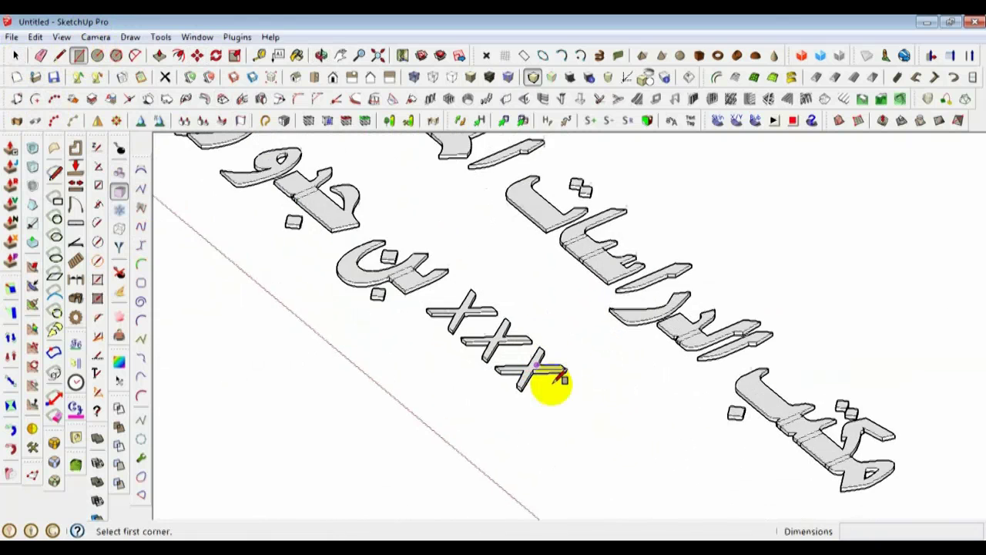
pyautogui.click(502, 394)
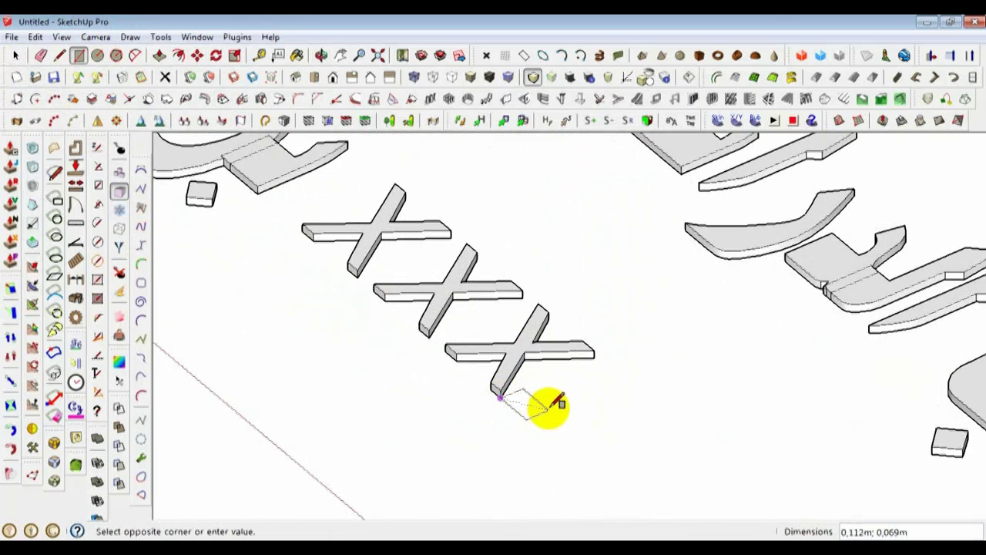
pyautogui.click(548, 402)
pyautogui.click(15, 55)
pyautogui.scroll(2, 550, 411)
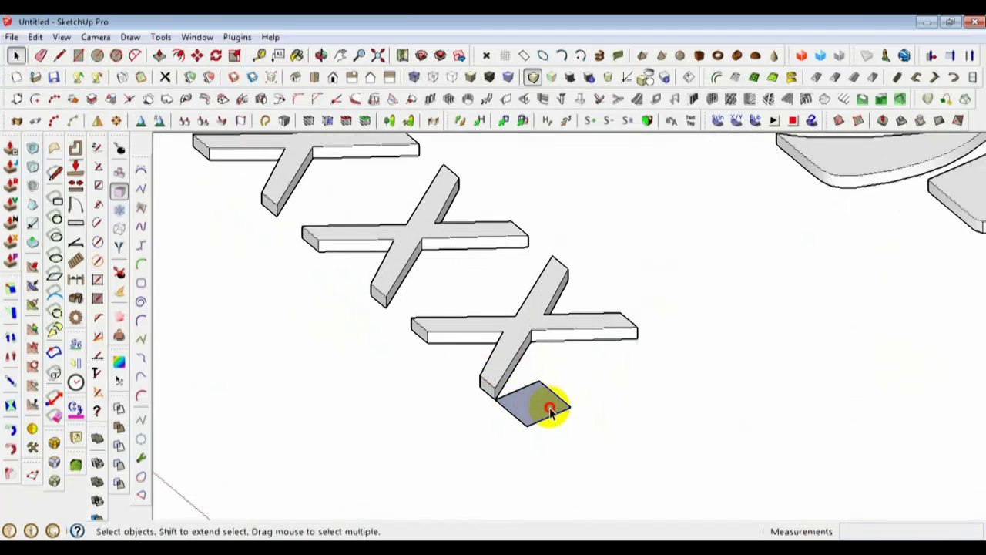
pyautogui.rightClick(551, 412)
pyautogui.click(602, 216)
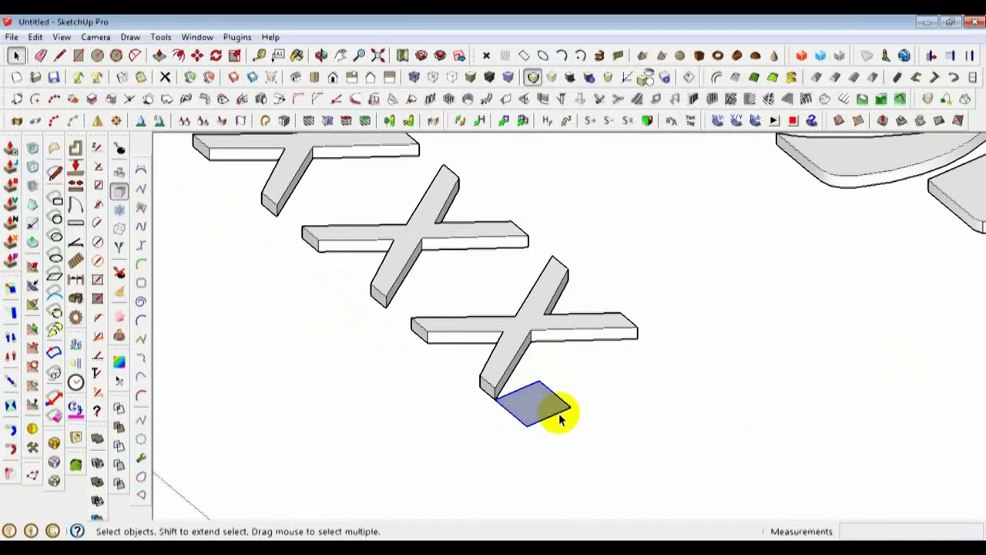
# - Extrude the grouped rectangle by about 0.03 m into a small reference box
pyautogui.click(159, 55)
pyautogui.scroll(2, 511, 387)
pyautogui.moveTo(514, 385); pyautogui.dragTo(517, 362)
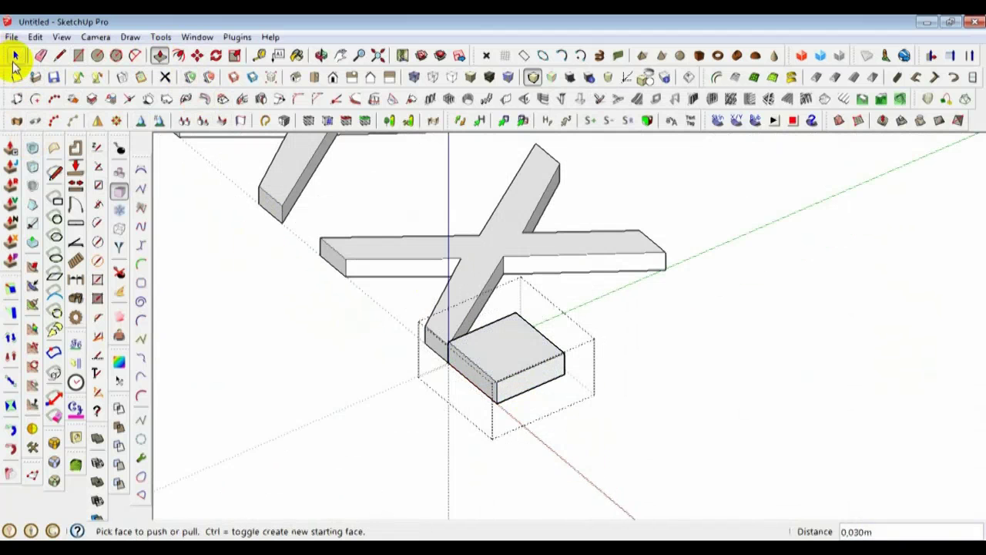
pyautogui.click(15, 56)
pyautogui.click(273, 363)
# - Rotate the whole 3D text 90 degrees upright about the lower corner of the small box
pyautogui.tripleClick(370, 260)
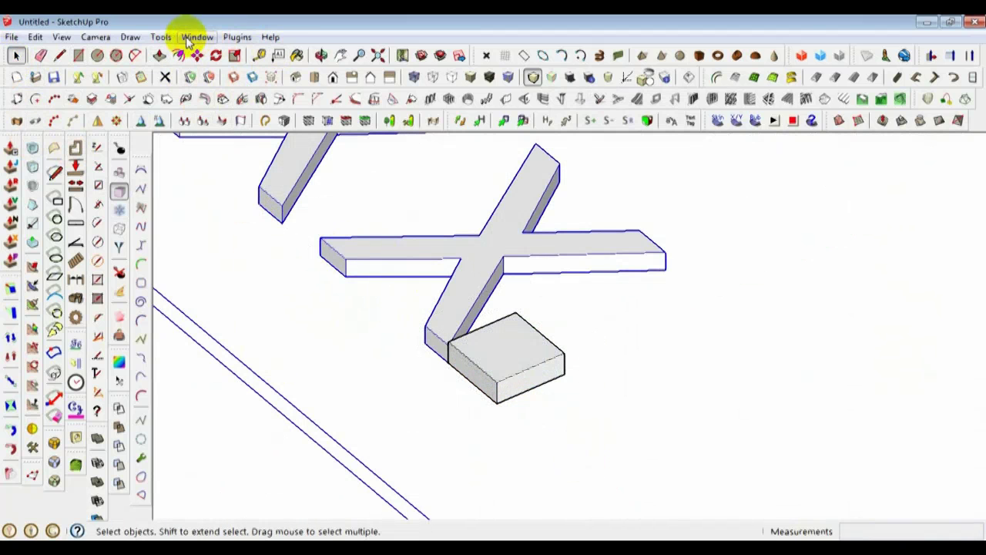
pyautogui.click(160, 37)
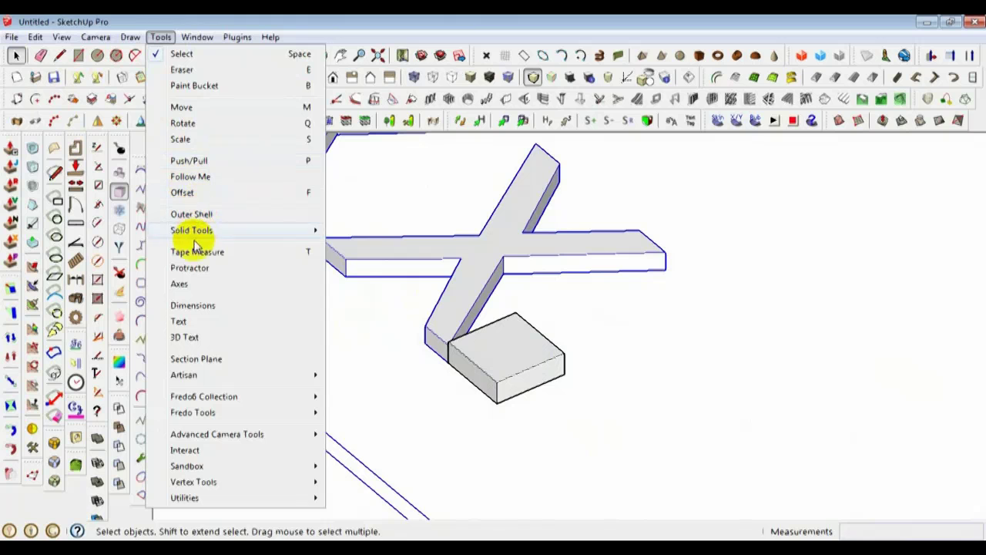
pyautogui.click(196, 125)
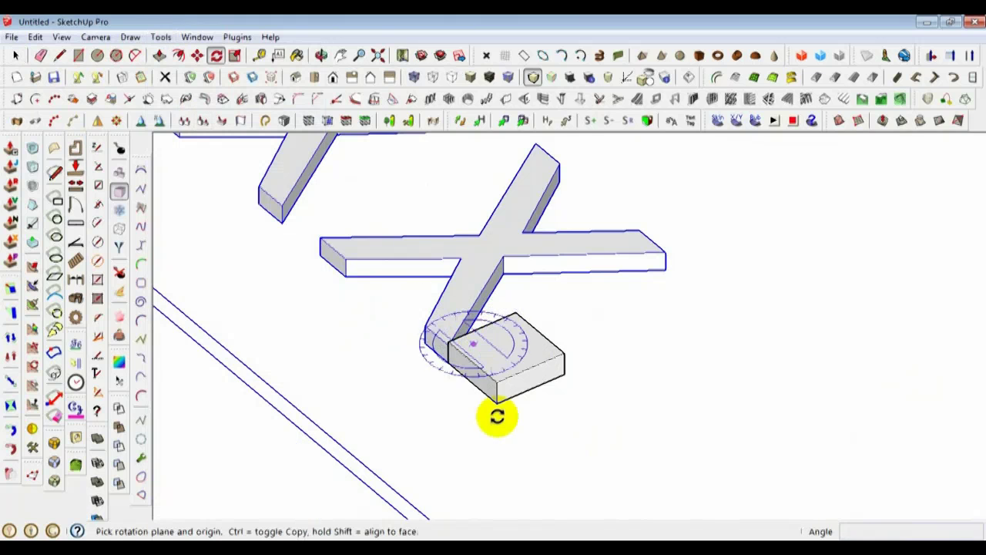
pyautogui.click(497, 401)
pyautogui.click(605, 374)
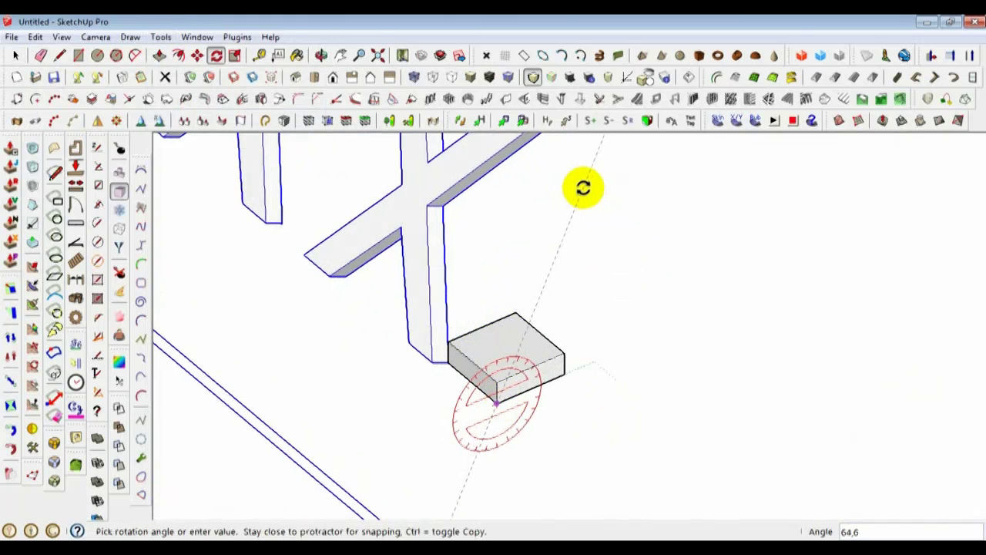
pyautogui.click(584, 187)
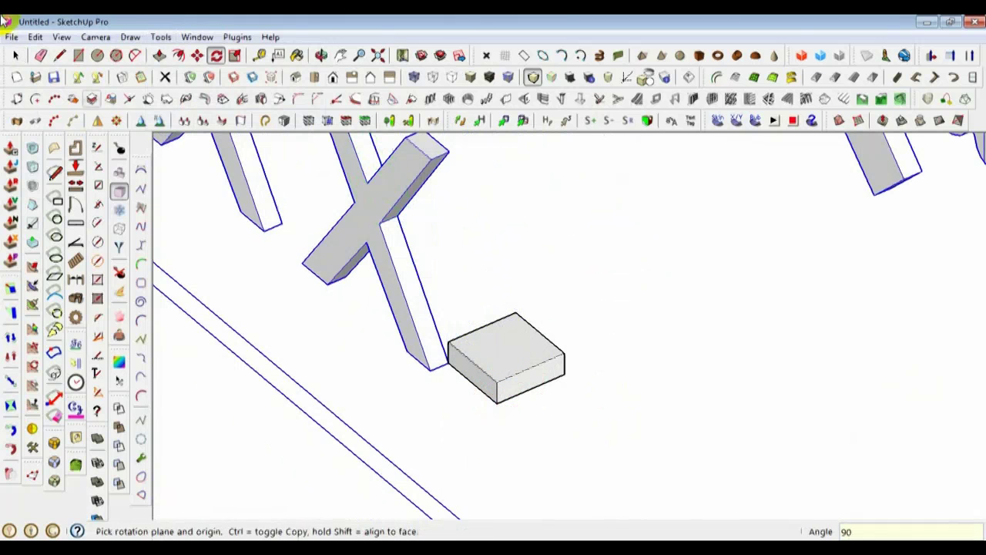
# - Delete the small reference box beside the upright text
pyautogui.click(16, 56)
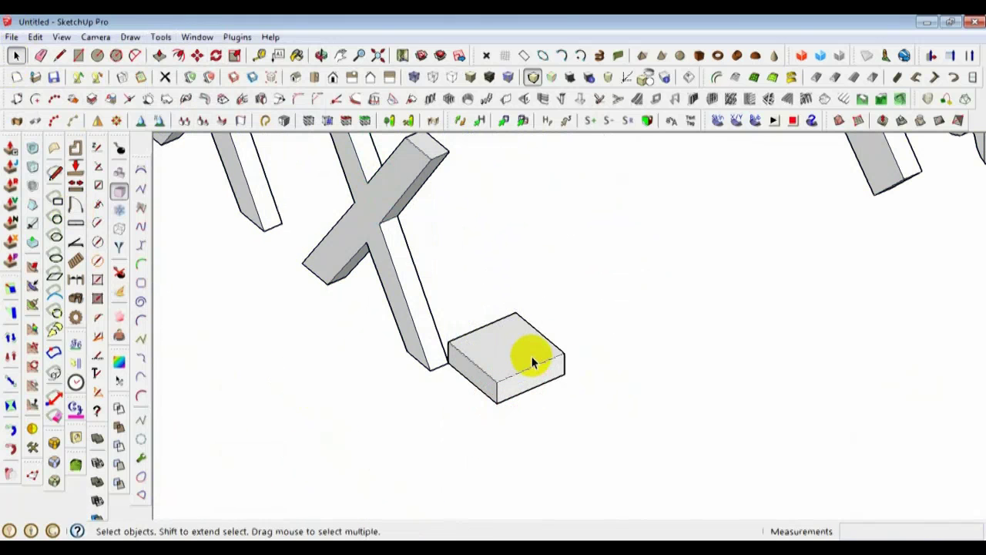
pyautogui.press('Delete')
pyautogui.scroll(-10, 520, 375)
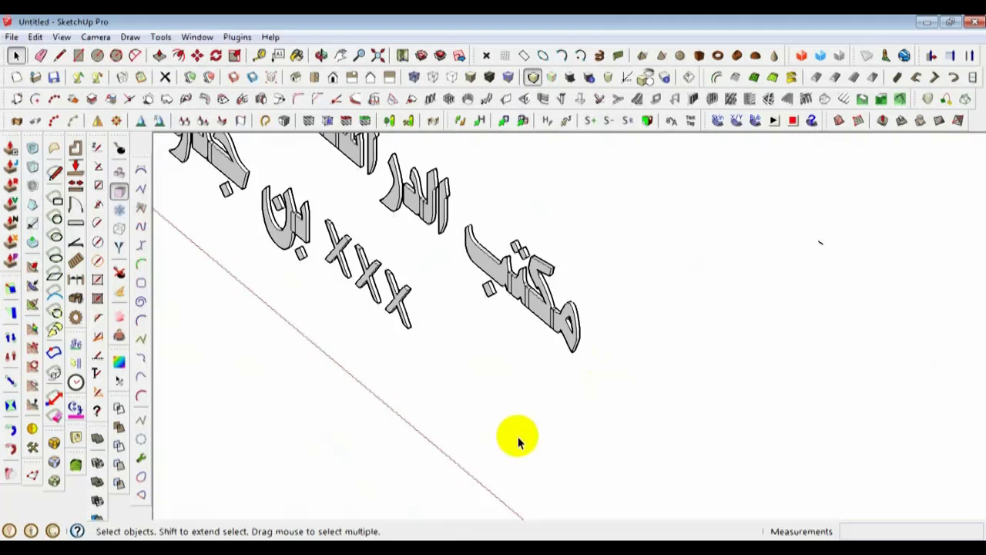
# - Draw a circle with a radius of about 5.13 m around the upright text, centred near its middle in top view
pyautogui.click(317, 80)
pyautogui.scroll(1, 545, 314)
pyautogui.scroll(-1, 545, 314)
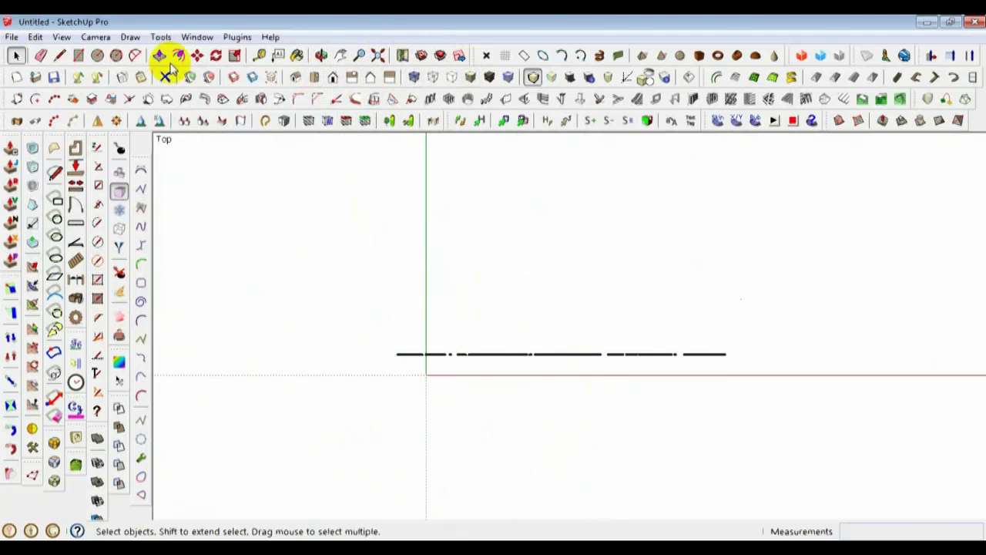
pyautogui.click(98, 55)
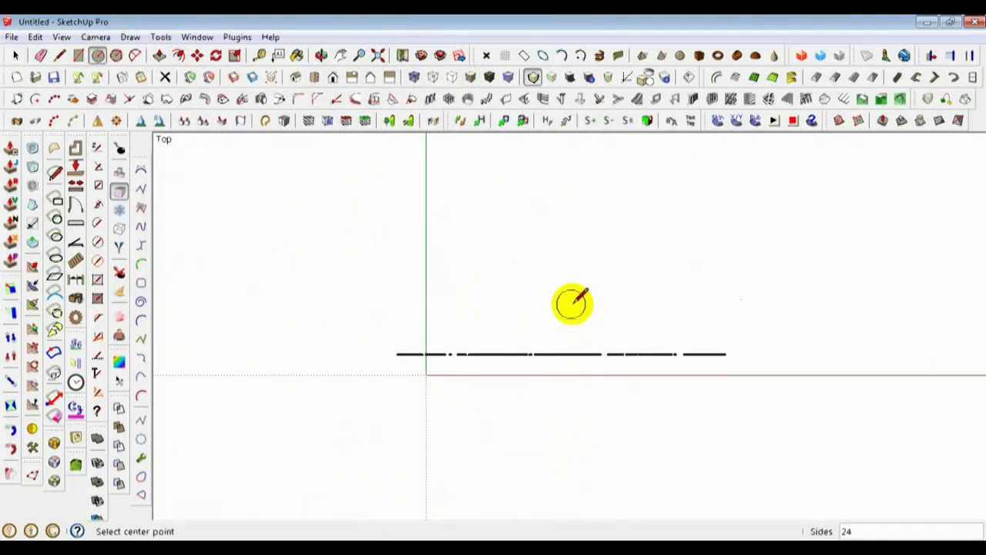
pyautogui.scroll(1, 570, 301)
pyautogui.click(555, 342)
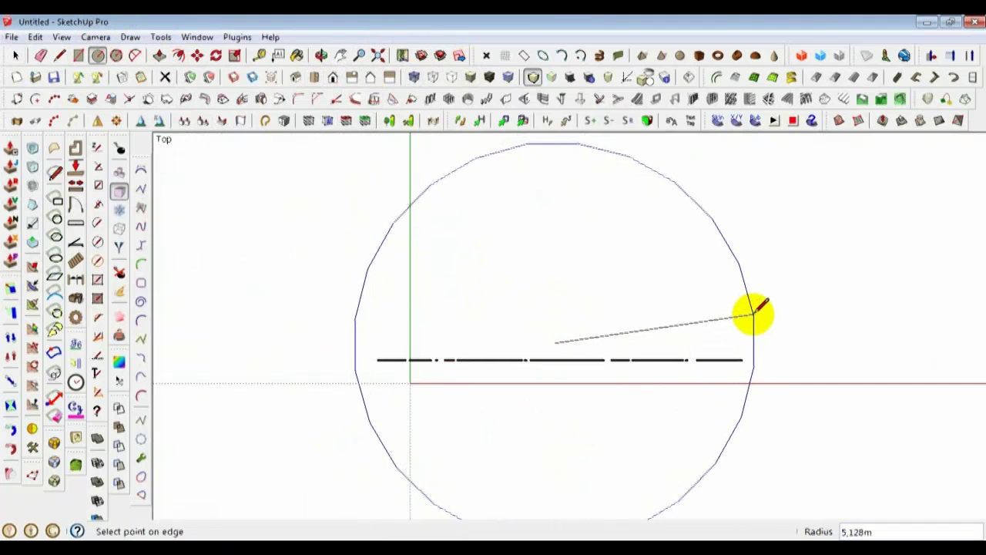
pyautogui.click(753, 314)
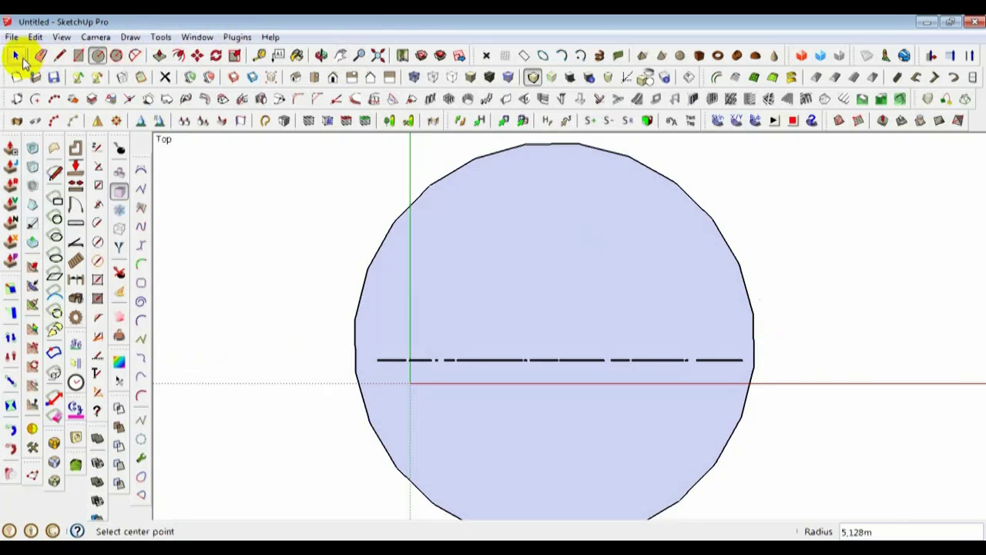
# - Smooth the circle around the text by setting its number of segments to 100
pyautogui.click(15, 55)
pyautogui.rightClick(495, 159)
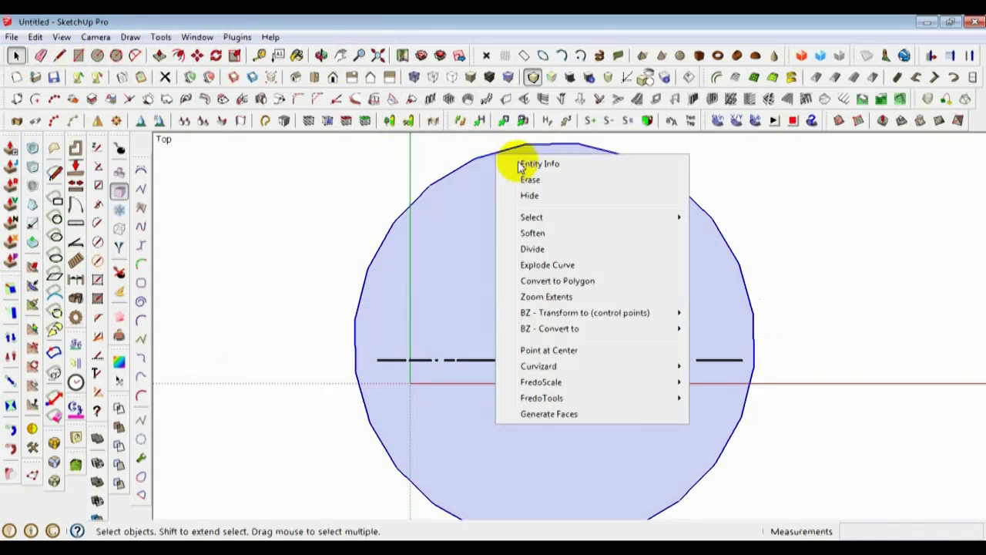
pyautogui.click(547, 164)
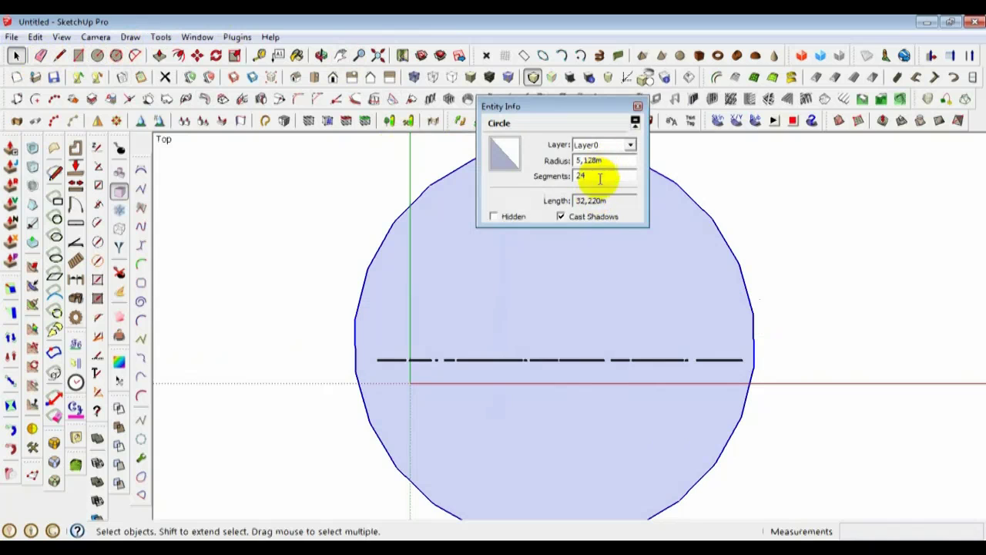
pyautogui.doubleClick(580, 176)
pyautogui.write('100')
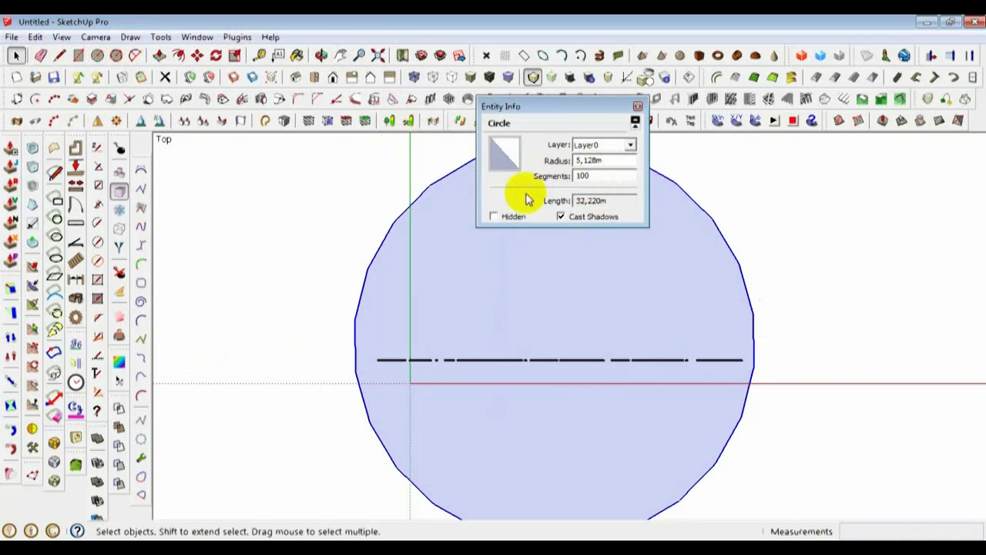
pyautogui.click(577, 161)
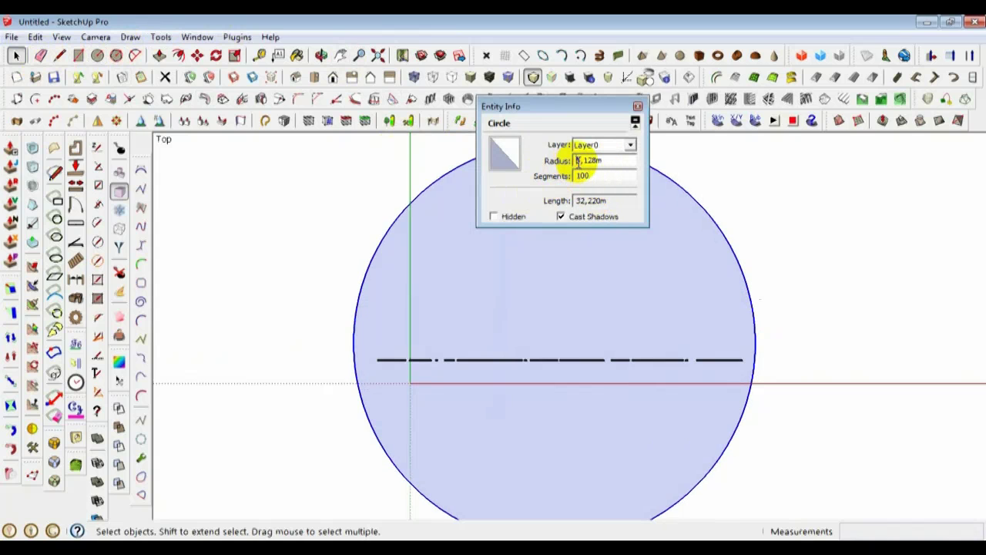
pyautogui.click(638, 107)
# - Try extruding the circle upward by about 2.08 m around the text, and undo the extrusion
pyautogui.moveTo(473, 400); pyautogui.dragTo(458, 350, button='middle')
pyautogui.click(455, 347)
pyautogui.rightClick(453, 330)
pyautogui.moveTo(499, 314)
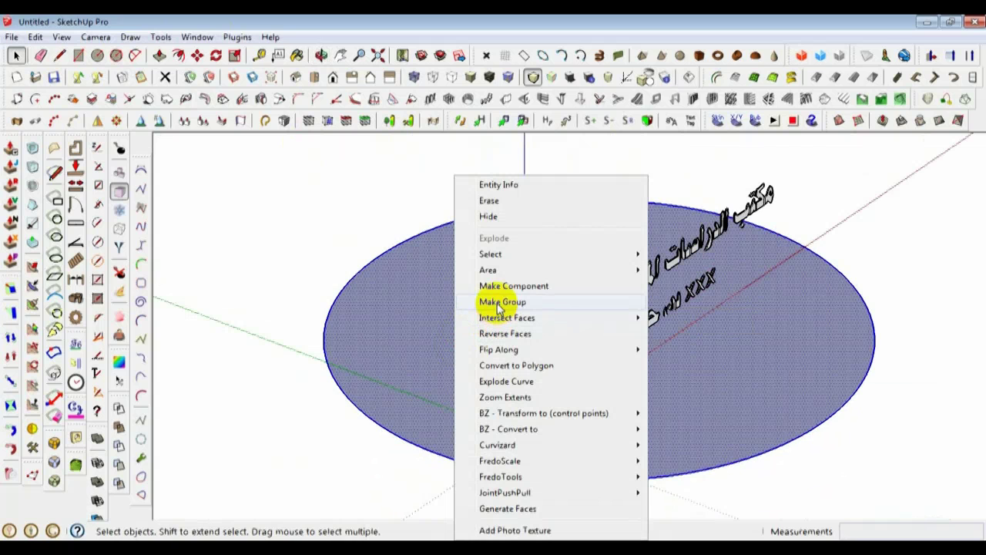
pyautogui.click(323, 267)
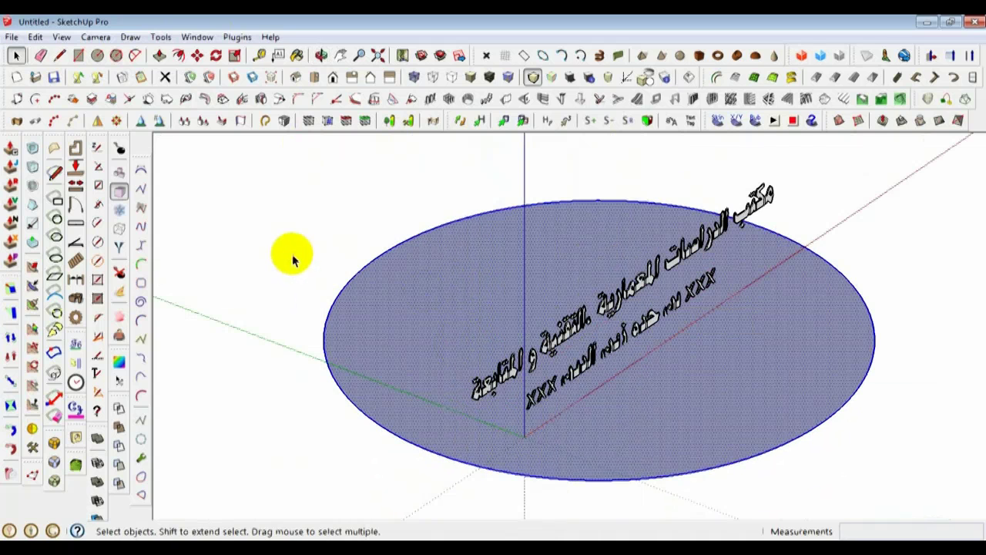
pyautogui.click(157, 55)
pyautogui.click(424, 321)
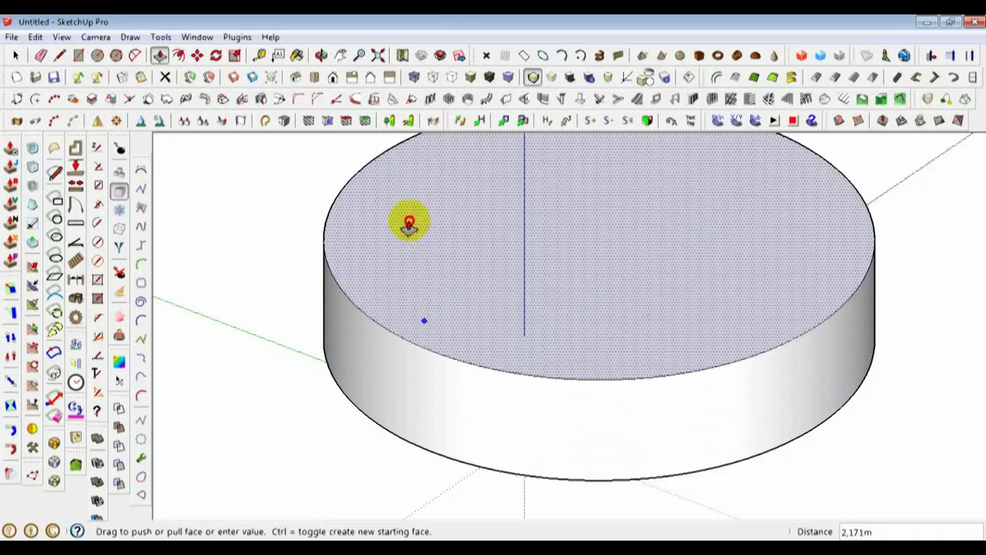
pyautogui.click(409, 223)
pyautogui.moveTo(632, 396); pyautogui.dragTo(325, 375, button='middle')
pyautogui.click(34, 37)
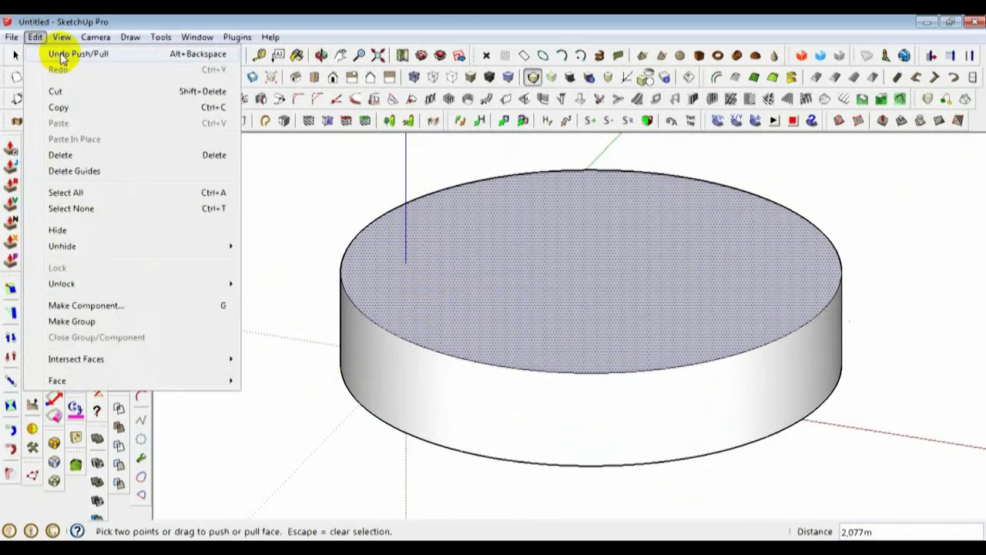
pyautogui.click(63, 57)
pyautogui.hotkey('ctrl', 'z')
# - Move the upright text about 5.09 m along the green axis in top view, to just outside the circle's front edge
pyautogui.click(16, 55)
pyautogui.click(481, 319)
pyautogui.click(197, 56)
pyautogui.click(376, 54)
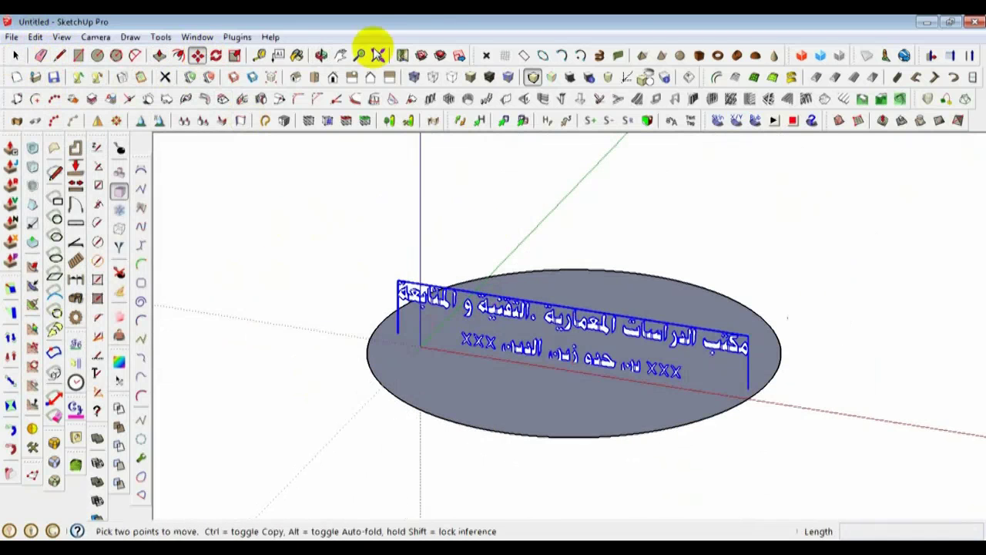
pyautogui.click(316, 77)
pyautogui.scroll(-1, 539, 352)
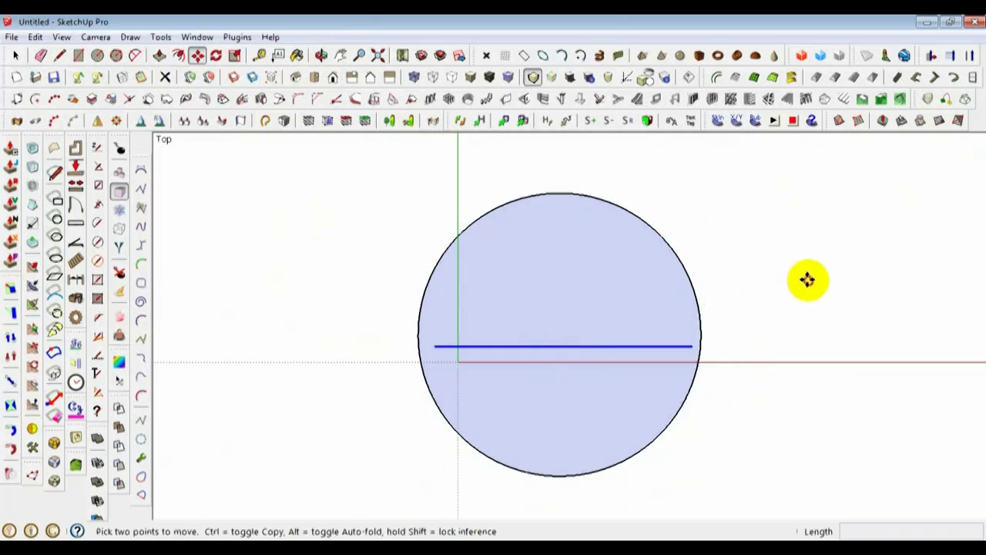
pyautogui.click(808, 280)
pyautogui.click(810, 419)
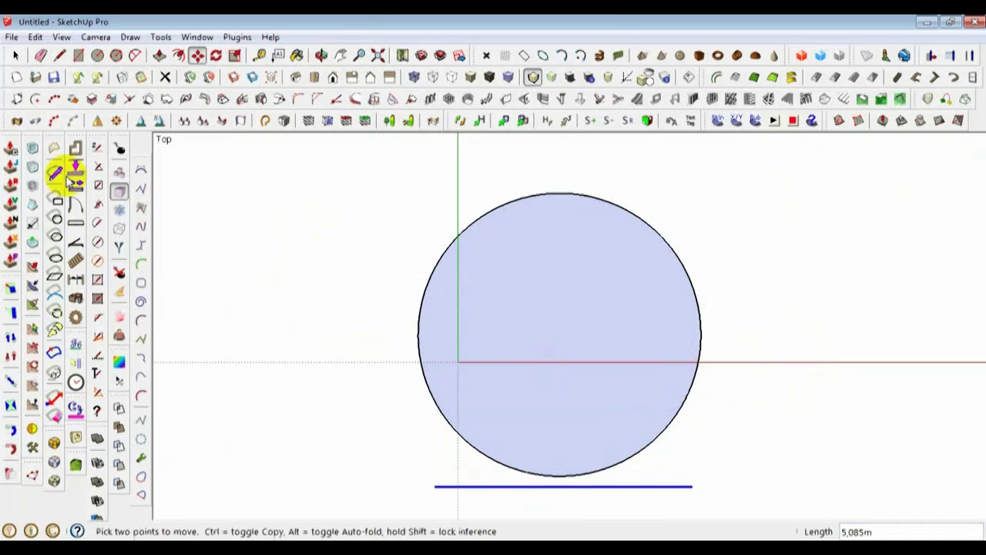
pyautogui.click(16, 55)
# - Extrude the circle into a cylinder taller than the text and extend its underside downward by about 0.54 m
pyautogui.moveTo(604, 432); pyautogui.dragTo(465, 165, button='middle')
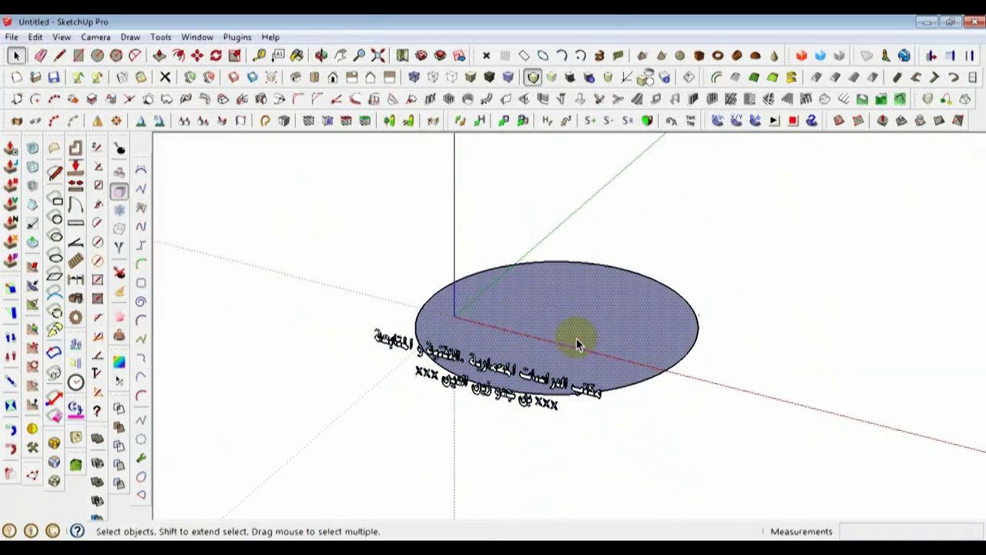
pyautogui.click(159, 55)
pyautogui.scroll(1, 568, 357)
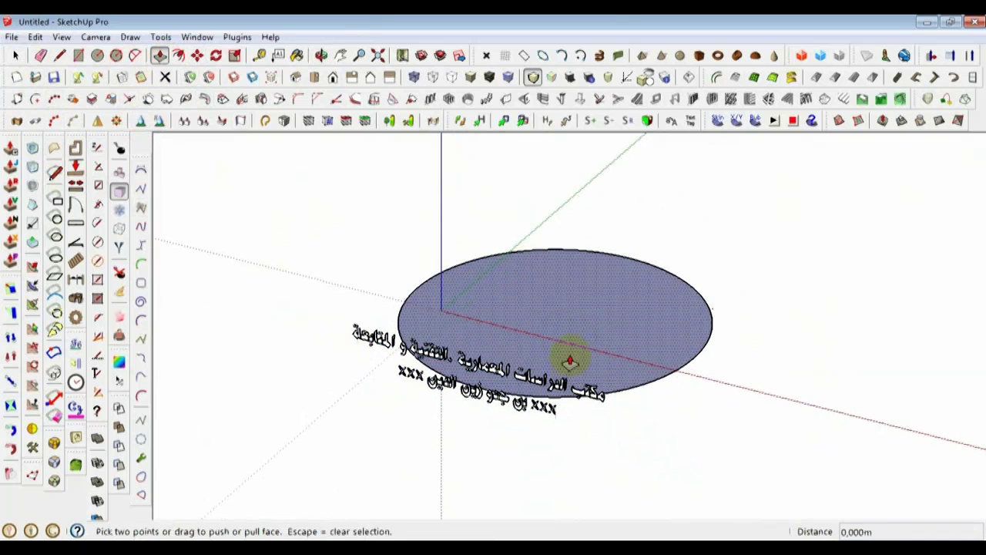
pyautogui.click(568, 357)
pyautogui.click(568, 358)
pyautogui.moveTo(568, 358); pyautogui.dragTo(584, 343, button='middle')
pyautogui.click(584, 343)
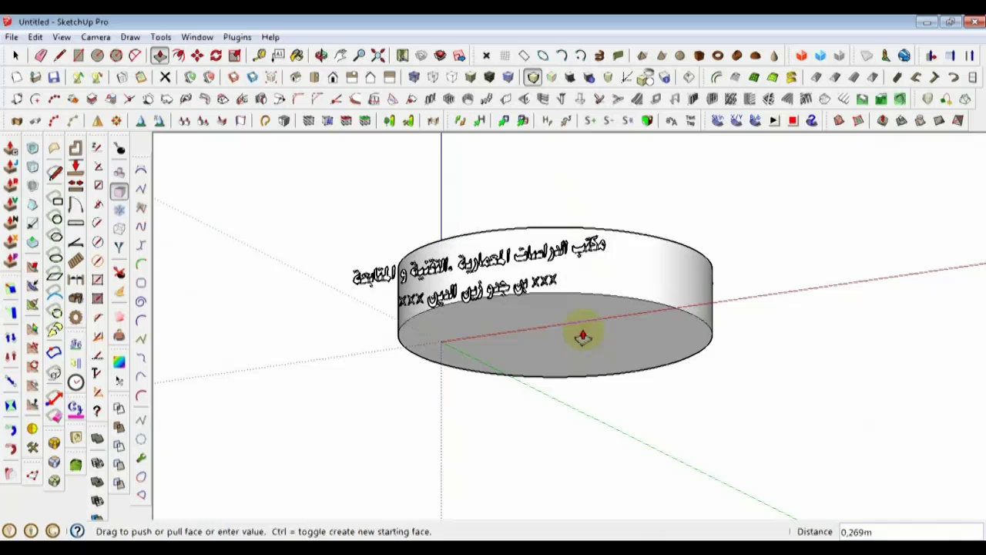
pyautogui.click(516, 318)
pyautogui.click(540, 334)
pyautogui.click(540, 335)
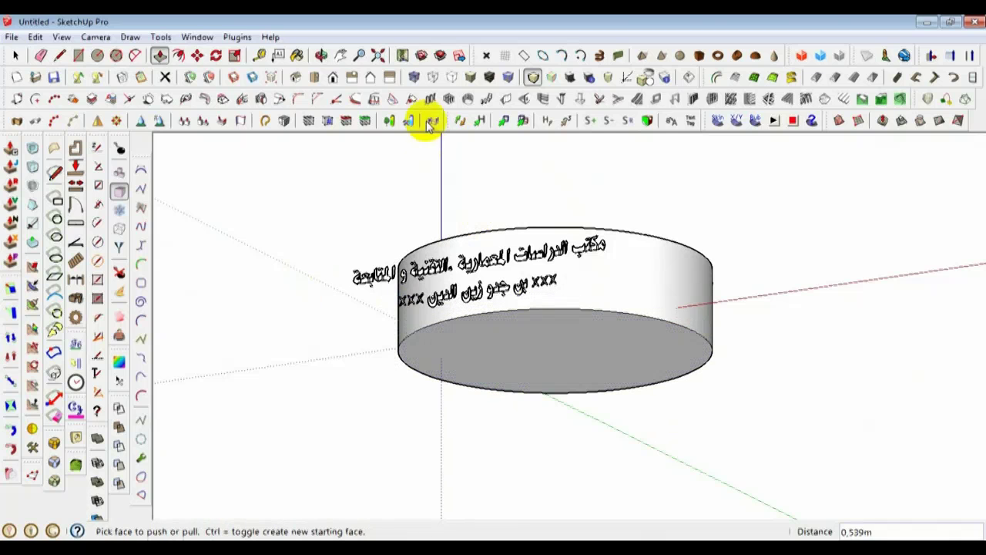
# - Centre the text in front of the cylinder in front view by moving it about 0.17 m along the red axis
pyautogui.click(329, 77)
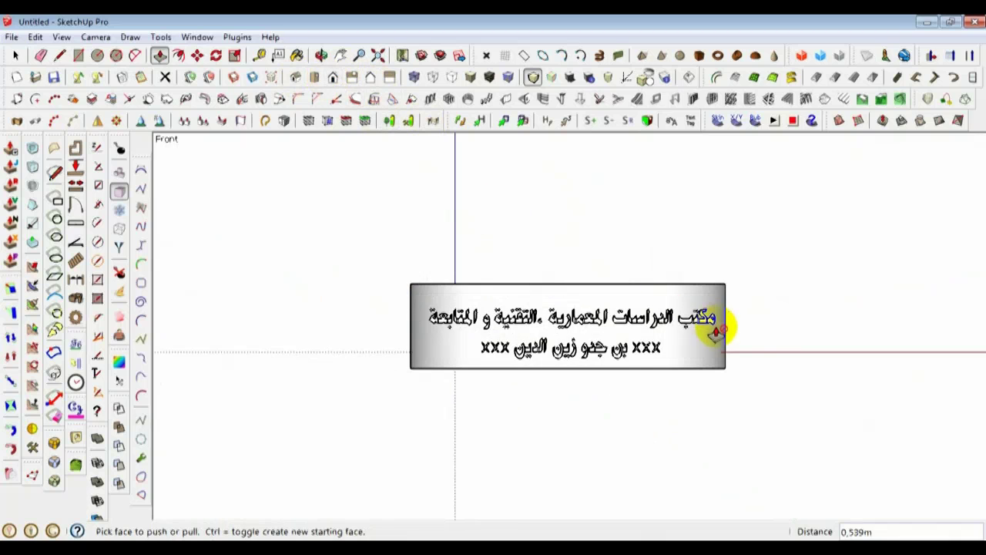
pyautogui.scroll(1, 717, 332)
pyautogui.scroll(1, 717, 331)
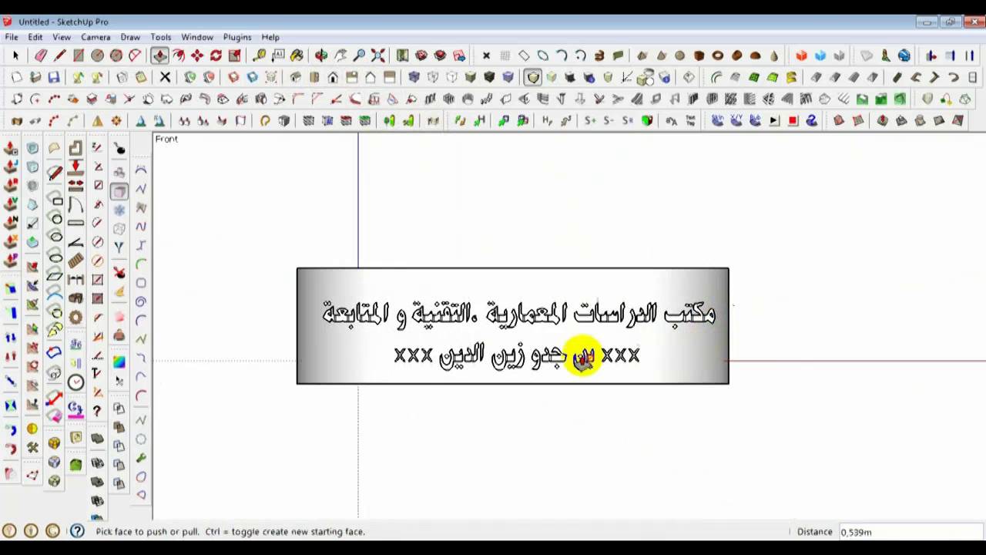
pyautogui.moveTo(484, 353)
pyautogui.mouseDown(button='middle')
pyautogui.moveTo(504, 365)
pyautogui.moveTo(486, 357)
pyautogui.mouseUp(button='middle')
pyautogui.click(16, 56)
pyautogui.click(459, 316)
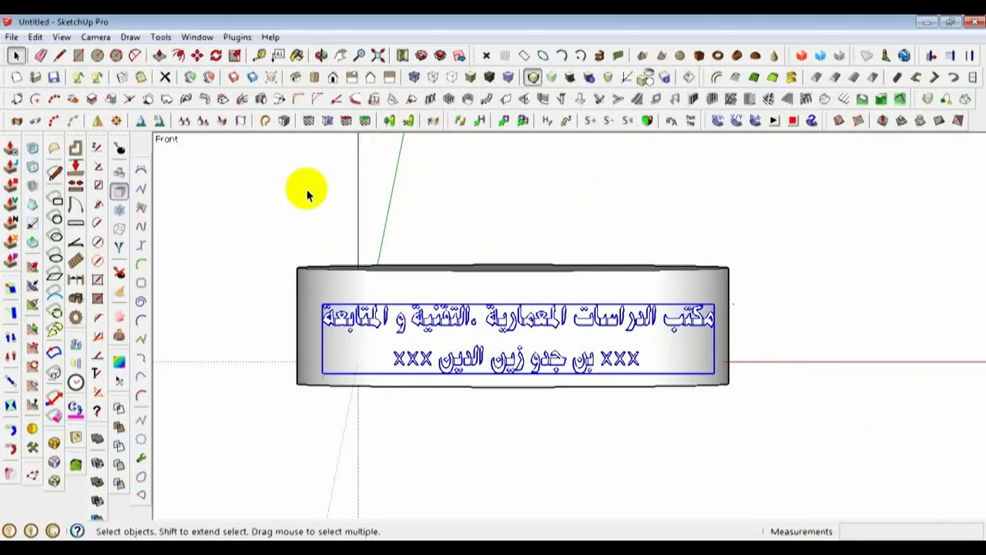
pyautogui.click(197, 55)
pyautogui.click(569, 449)
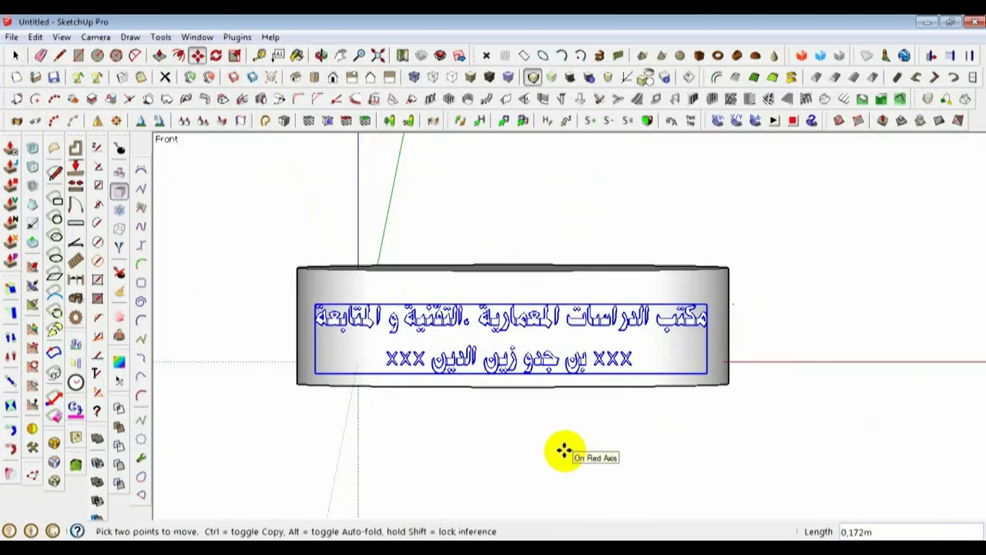
# - Stretch the depth of the text so that its letters pass through the cylinder's front wall
pyautogui.moveTo(565, 450); pyautogui.dragTo(194, 401, button='middle')
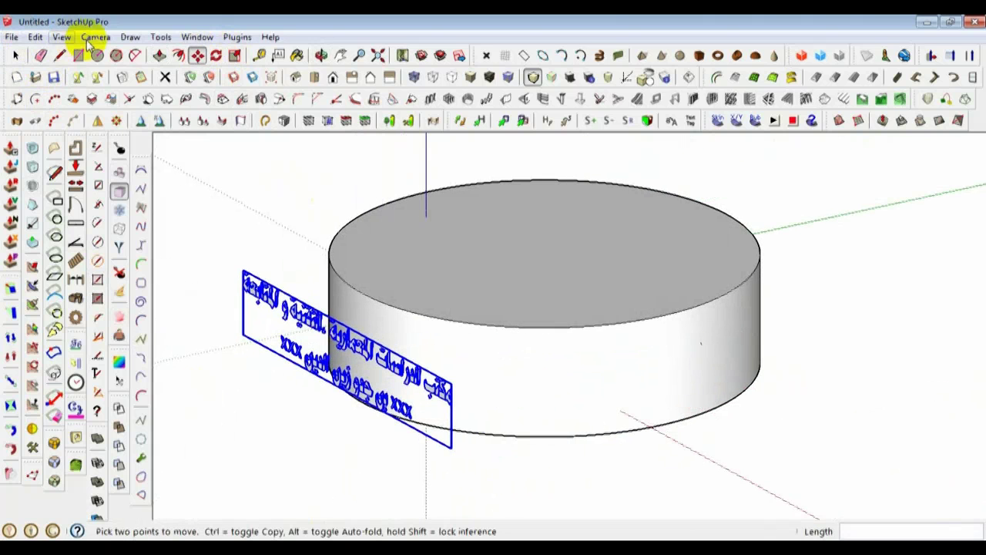
pyautogui.moveTo(243, 379); pyautogui.dragTo(304, 339, button='middle')
pyautogui.moveTo(323, 308); pyautogui.dragTo(573, 308)
pyautogui.moveTo(572, 309); pyautogui.dragTo(501, 370, button='middle')
pyautogui.press('space')
# - Delete the cylinder's top face
pyautogui.click(611, 257)
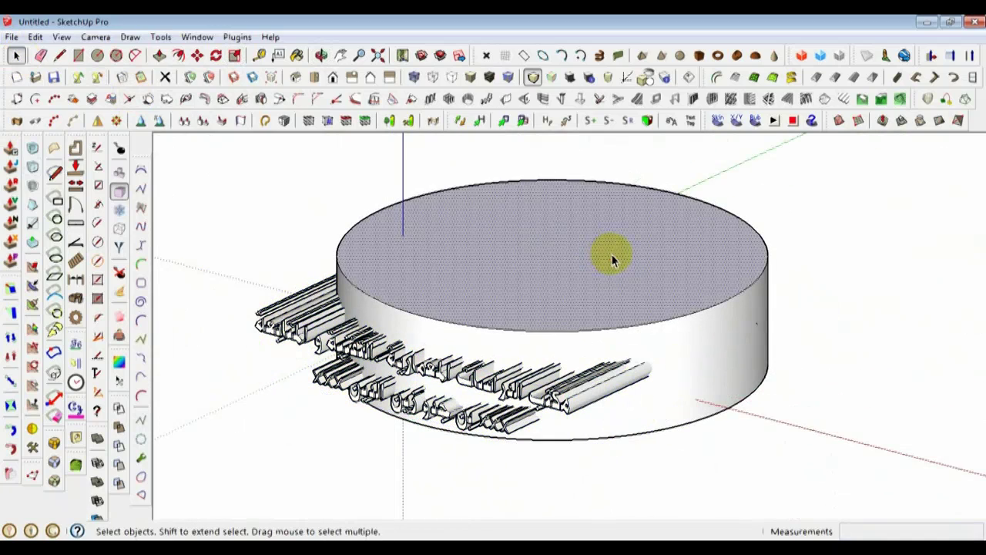
pyautogui.press('Delete')
pyautogui.moveTo(673, 294); pyautogui.dragTo(712, 348, button='middle')
pyautogui.scroll(2, 592, 357)
# - Explode the stretched text group once and clear the selection
pyautogui.click(586, 331)
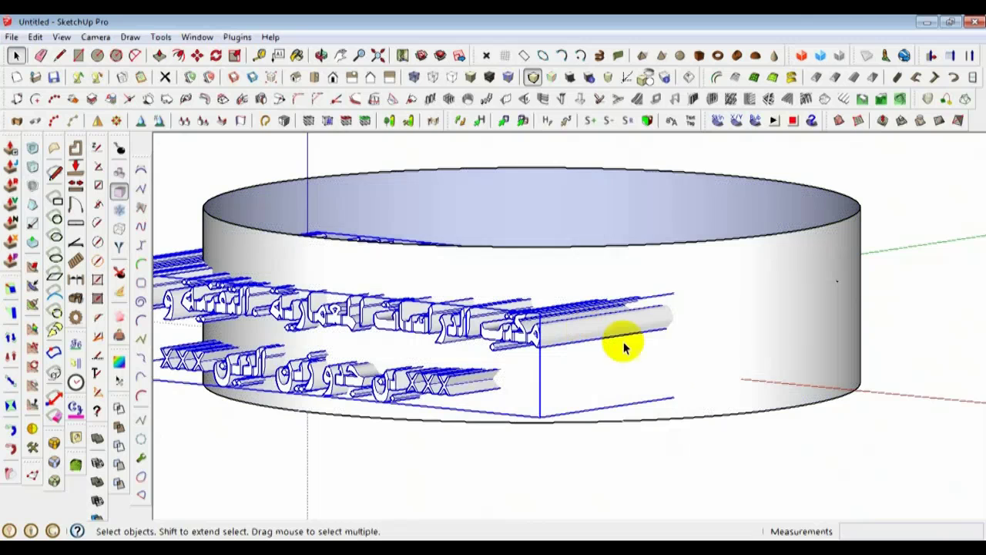
pyautogui.rightClick(565, 324)
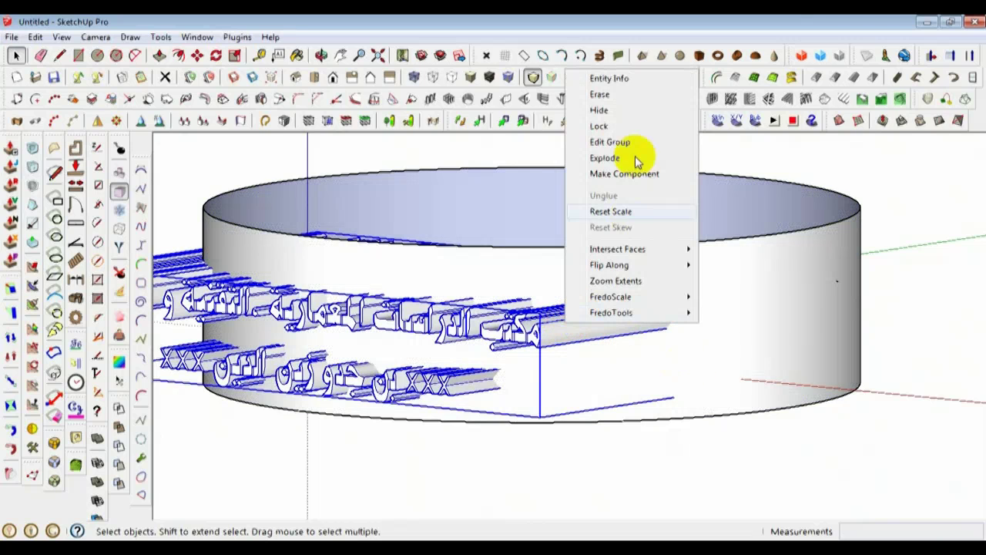
pyautogui.click(606, 158)
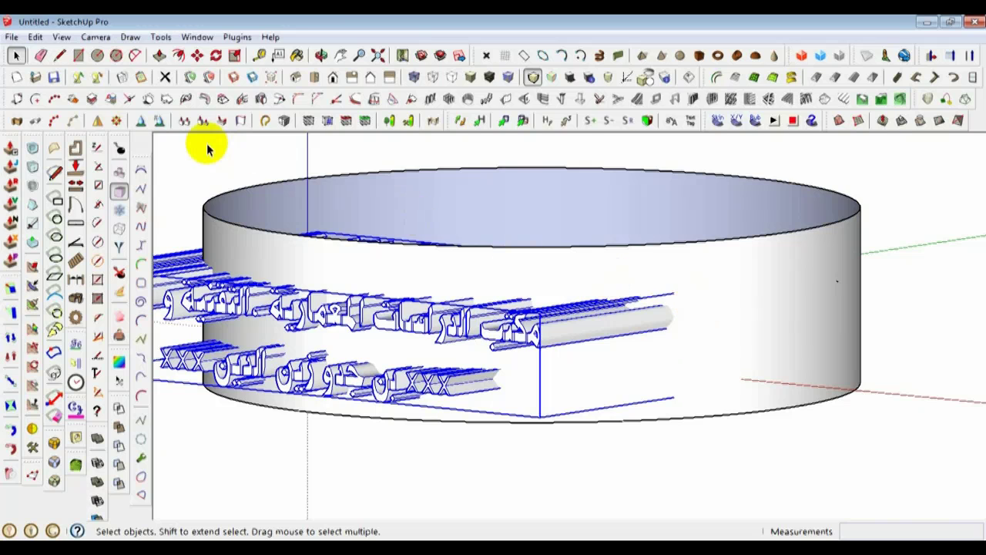
pyautogui.click(36, 37)
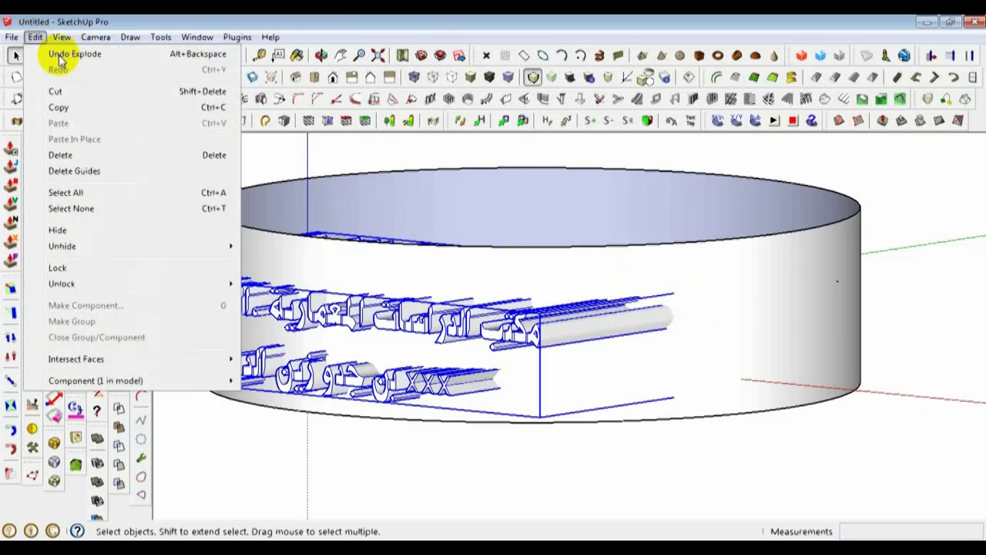
pyautogui.click(58, 205)
# - Intersect the cylinder's curved wall with the stretched text to imprint the letter outlines
pyautogui.click(739, 290)
pyautogui.rightClick(739, 290)
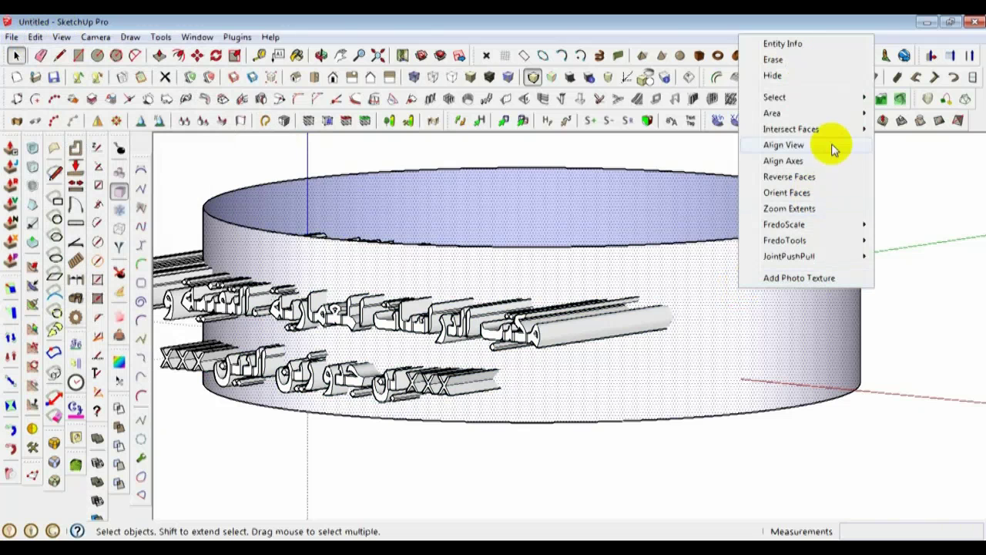
pyautogui.click(668, 130)
# - Delete the stretched text, keeping only the letter outlines on the cylinder wall
pyautogui.moveTo(639, 326); pyautogui.dragTo(429, 374, button='middle')
pyautogui.click(430, 374)
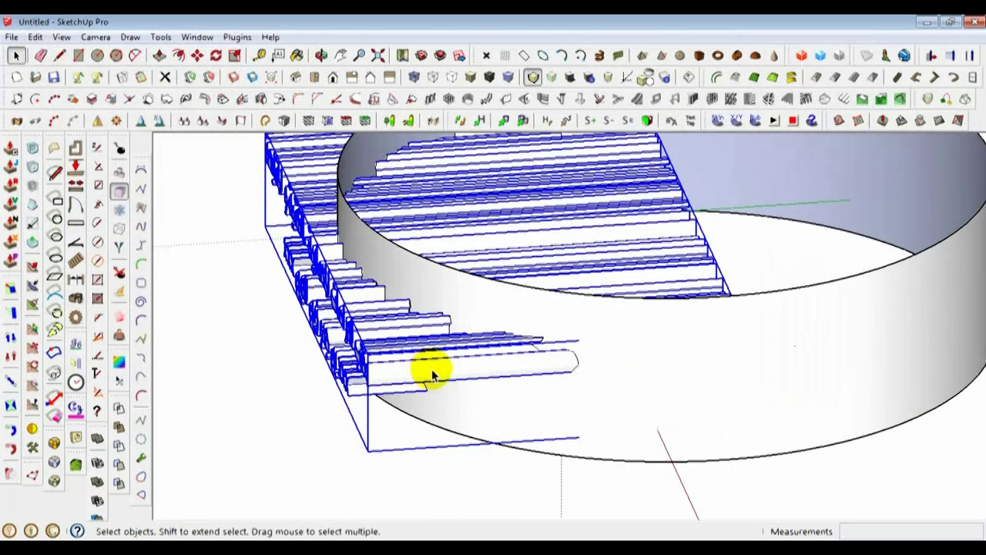
pyautogui.press('Delete')
# - Retrace edges of the thick-outlined alef and double dots in the word الدراسات with the Line tool to separate their faces
pyautogui.moveTo(500, 383); pyautogui.dragTo(609, 333, button='middle')
pyautogui.scroll(5, 609, 332)
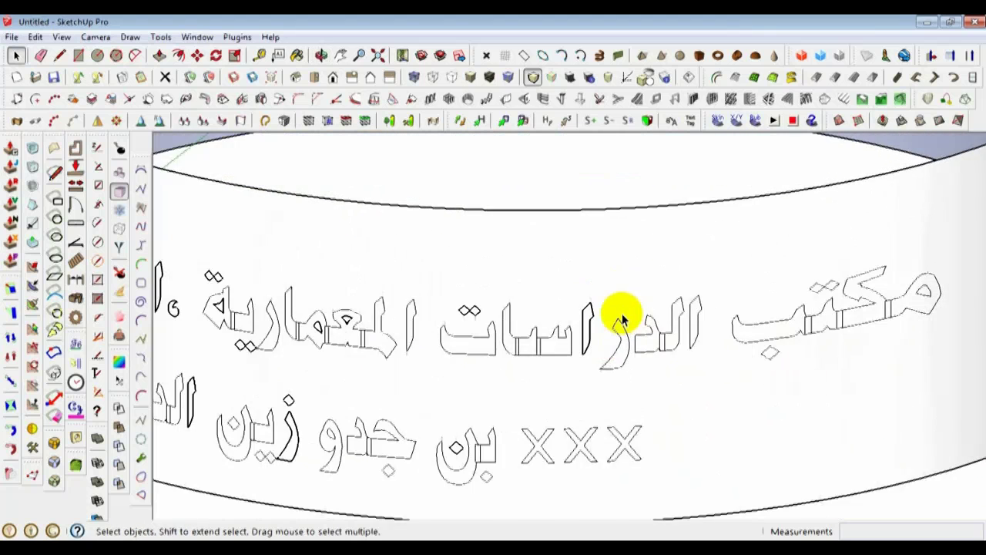
pyautogui.scroll(4, 578, 308)
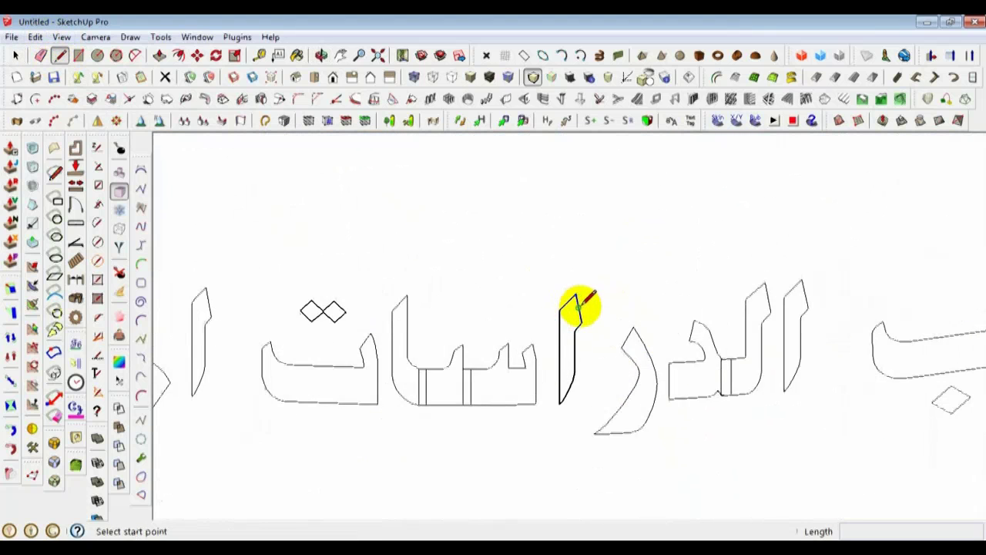
pyautogui.click(578, 308)
pyautogui.scroll(-5, 593, 293)
pyautogui.scroll(5, 511, 301)
pyautogui.scroll(3, 501, 287)
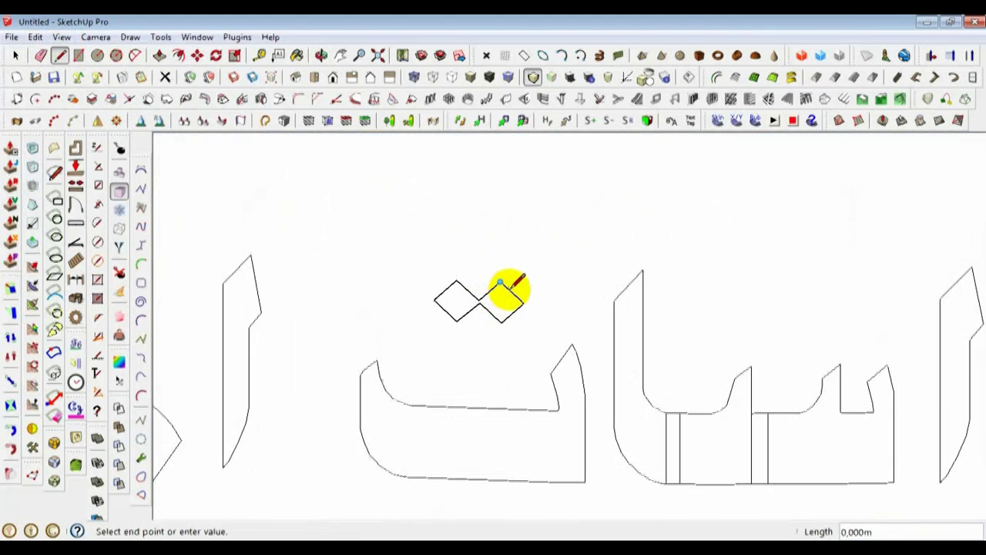
# - Retrace one edge of the ain counter and one of the mim counter in المعمارية with the Line tool
pyautogui.scroll(-4, 584, 304)
pyautogui.scroll(7, 436, 332)
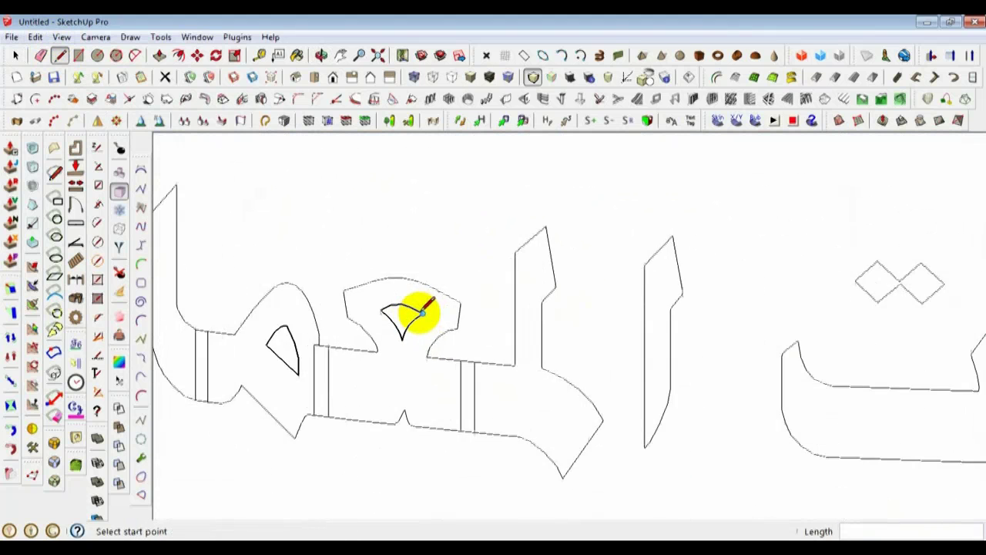
pyautogui.scroll(-4, 590, 352)
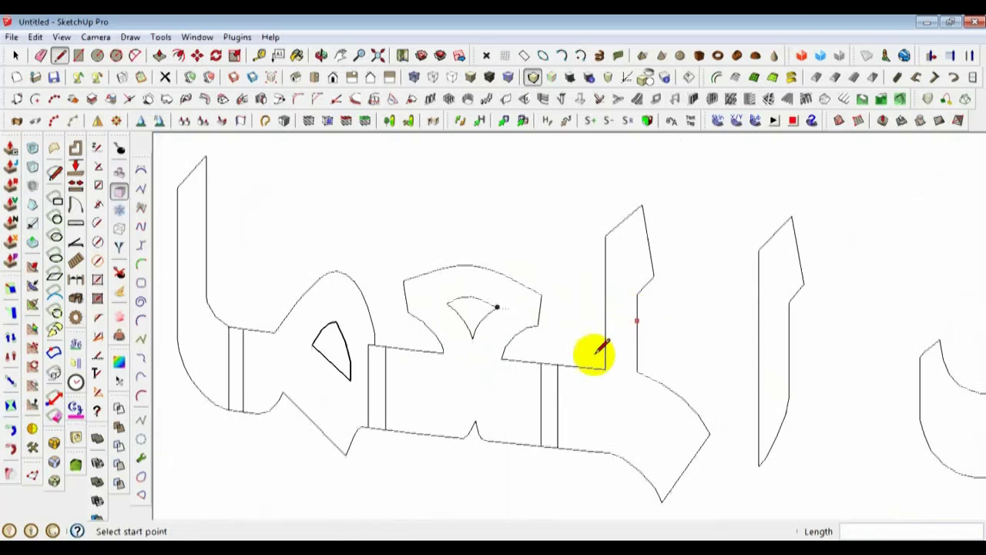
pyautogui.scroll(5, 436, 347)
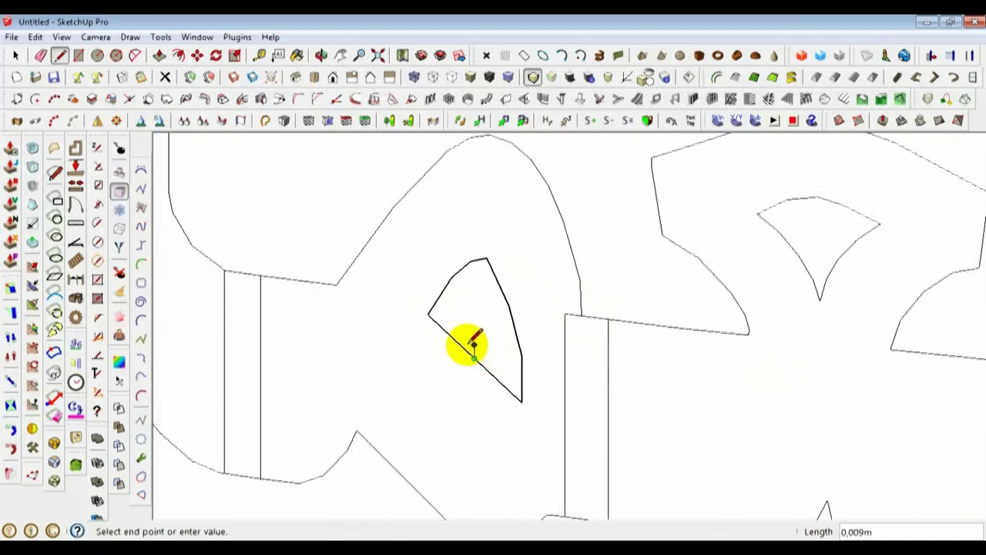
pyautogui.scroll(-4, 771, 374)
# - Retrace edges of the ta marbuta counter and both pairs of double dots in المعمارية to separate their faces
pyautogui.scroll(5, 540, 320)
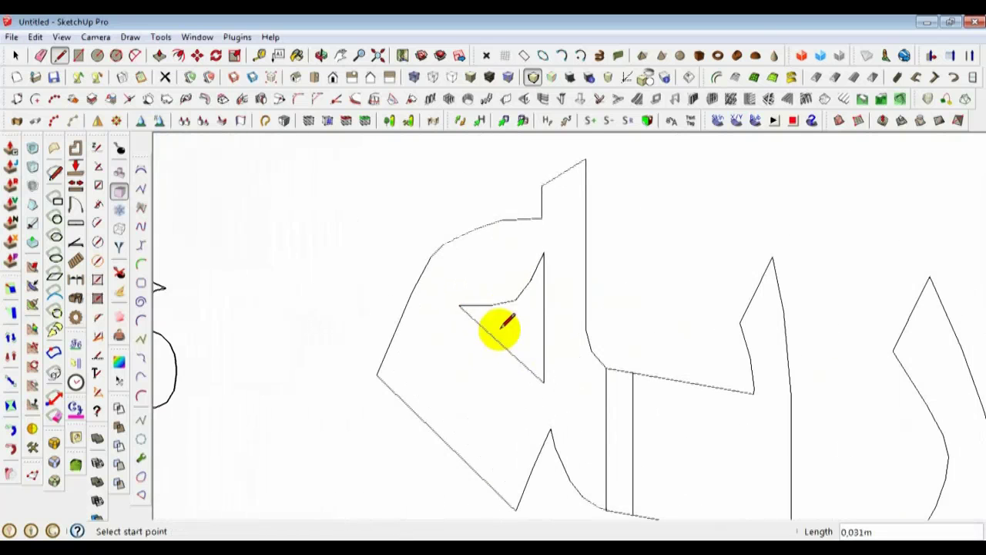
pyautogui.scroll(-3, 497, 319)
pyautogui.scroll(5, 573, 393)
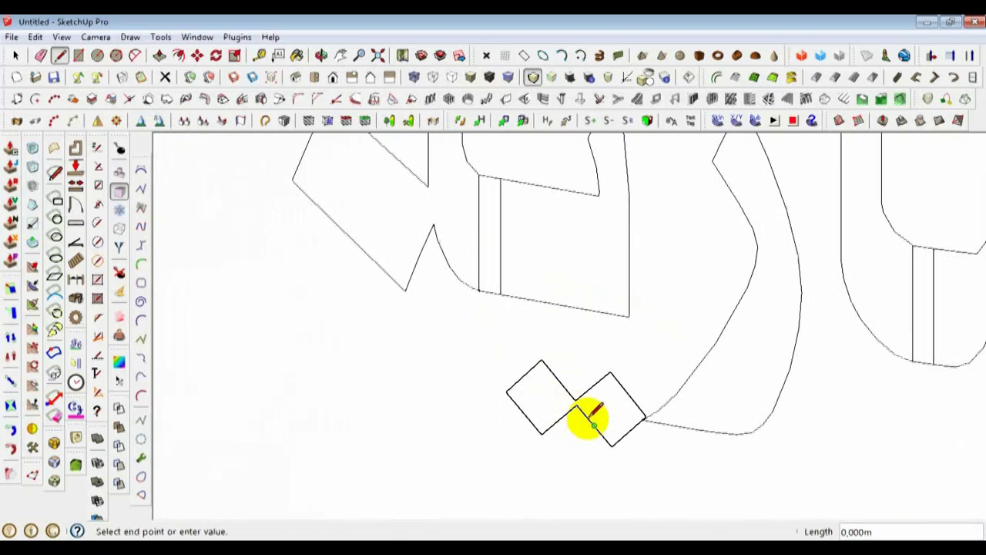
pyautogui.click(590, 414)
pyautogui.scroll(-3, 609, 439)
pyautogui.scroll(5, 540, 282)
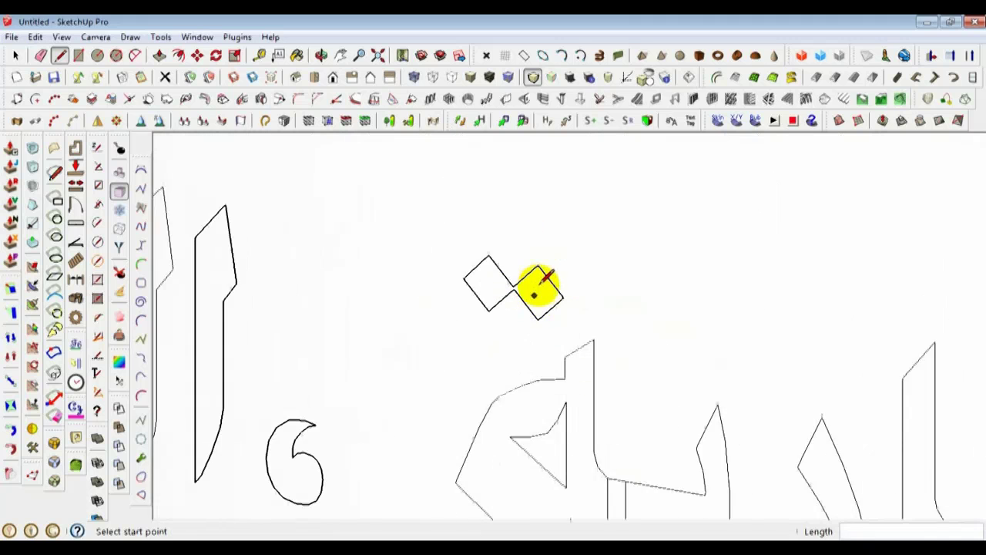
pyautogui.click(542, 266)
pyautogui.scroll(-3, 704, 334)
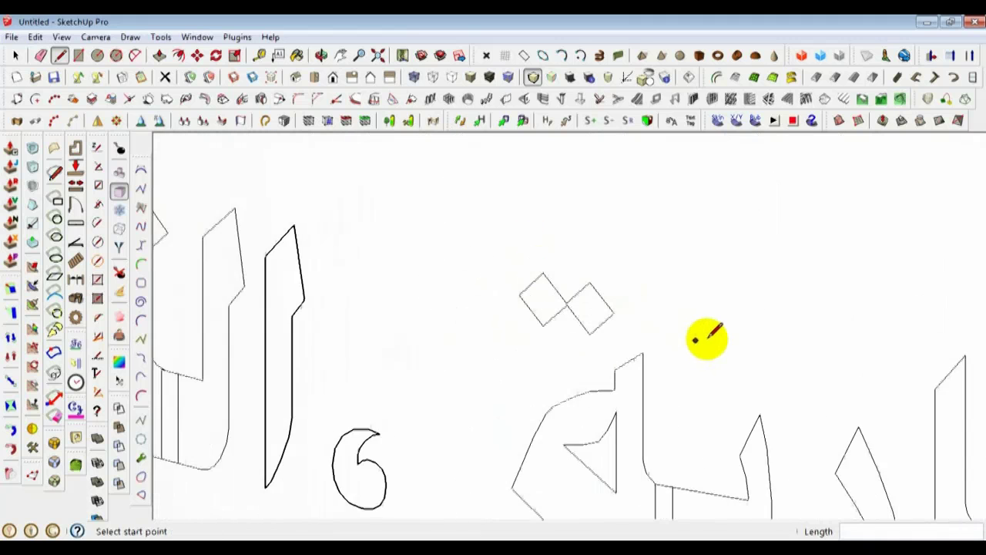
# - Retrace an edge of the comma after المعمارية and an edge of the separate alef starting التقنية
pyautogui.scroll(5, 485, 416)
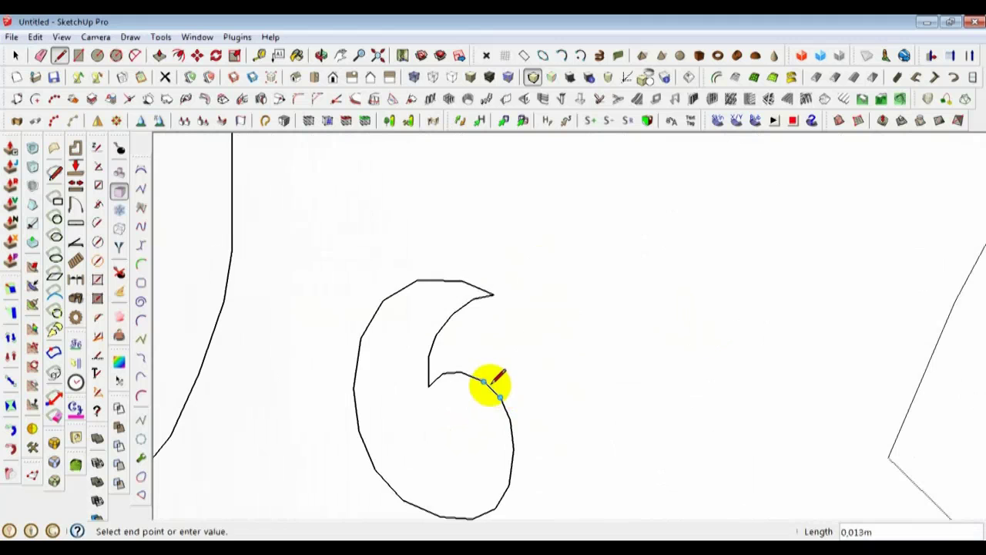
pyautogui.click(496, 381)
pyautogui.scroll(-3, 683, 430)
pyautogui.scroll(5, 514, 238)
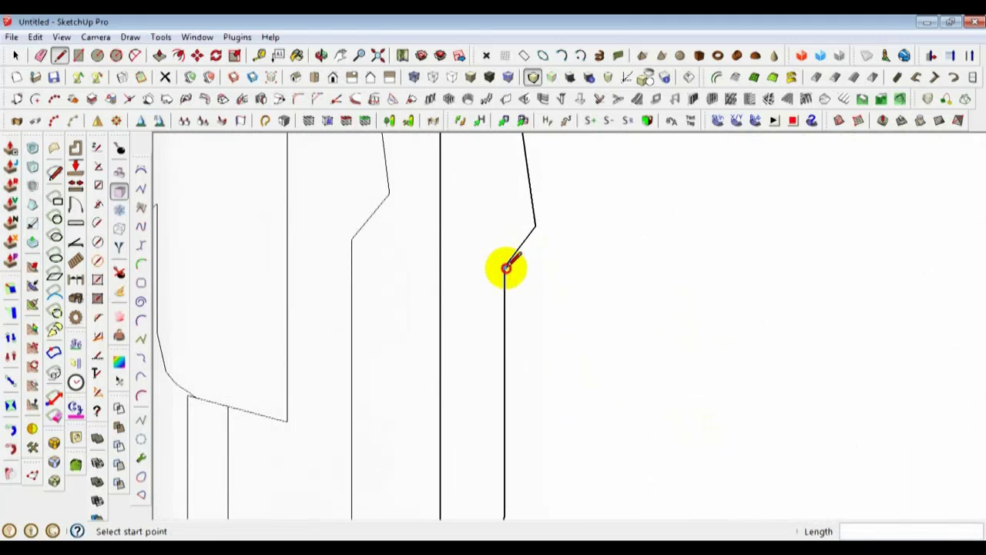
pyautogui.click(505, 297)
pyautogui.scroll(-3, 704, 408)
# - Retrace an edge of the qaf counter and an edge of the single diamond dot in التقنية
pyautogui.scroll(5, 346, 334)
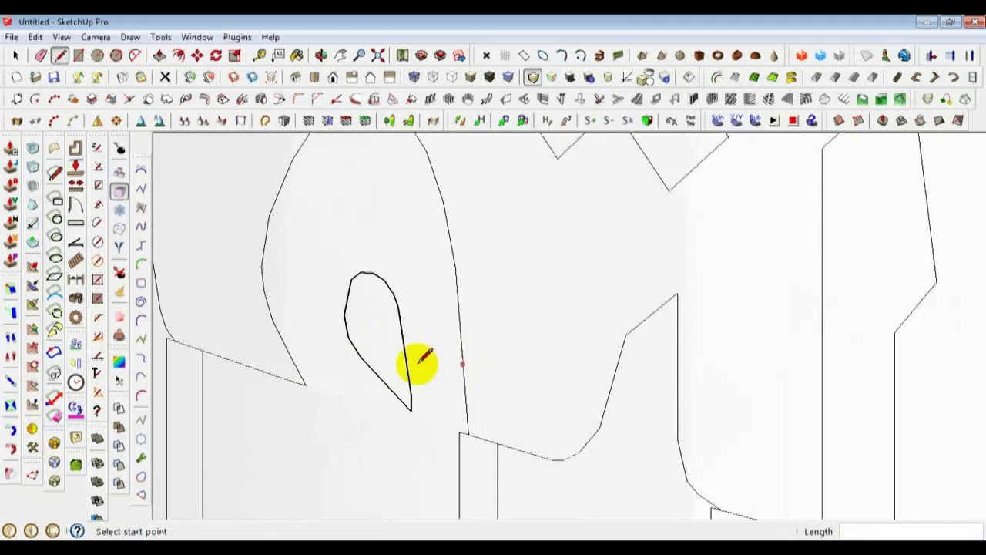
pyautogui.scroll(2, 415, 351)
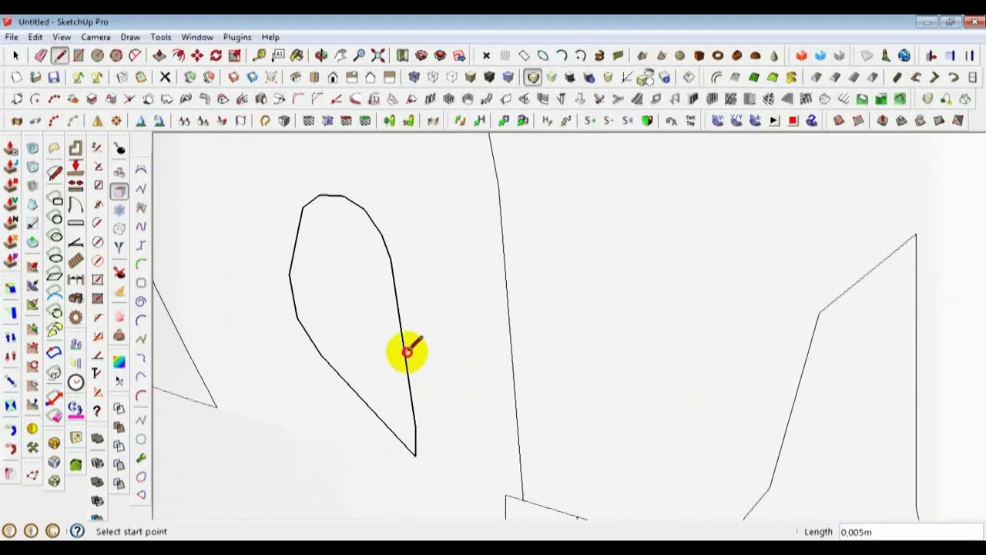
pyautogui.click(403, 325)
pyautogui.scroll(-3, 752, 466)
pyautogui.scroll(5, 569, 257)
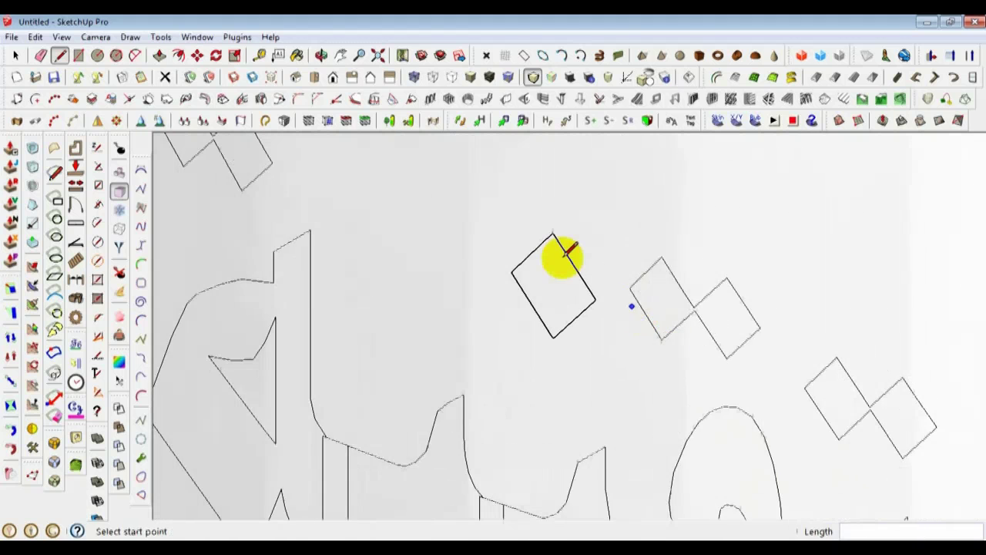
pyautogui.scroll(-3, 514, 370)
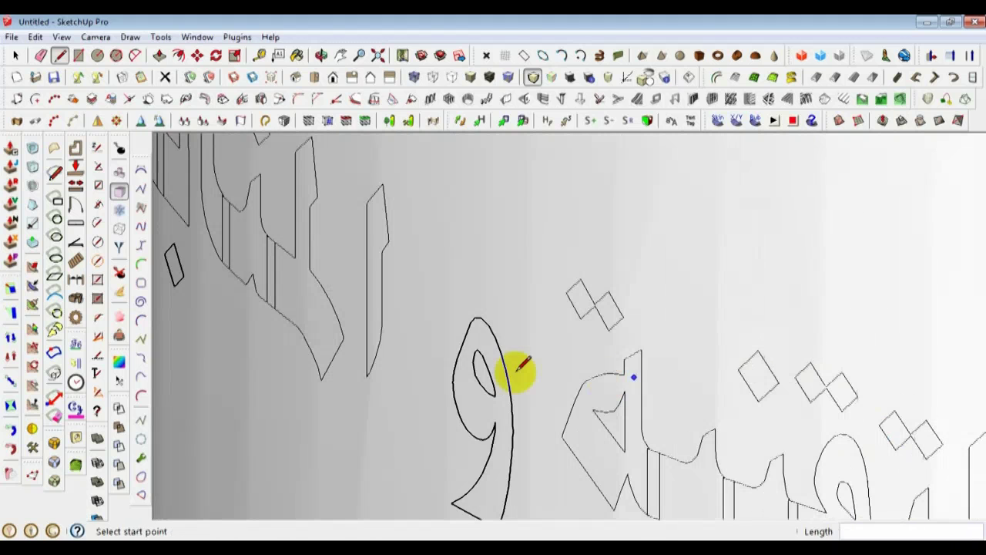
# - Retrace an edge of the standalone waw's inner loop and an edge of its outer outline
pyautogui.scroll(5, 473, 375)
pyautogui.click(479, 373)
pyautogui.scroll(-3, 782, 403)
pyautogui.scroll(6, 638, 463)
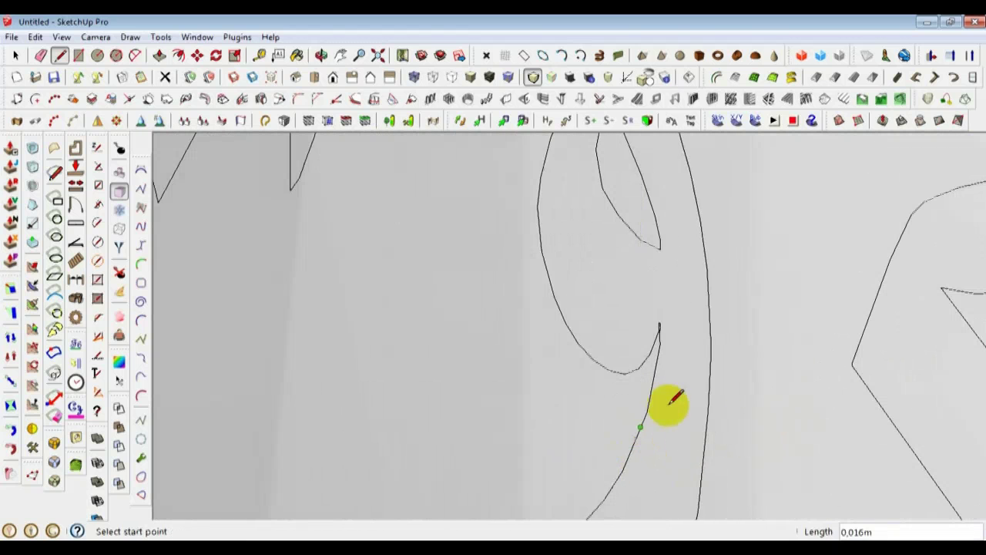
pyautogui.scroll(-3, 674, 397)
# - Retrace an edge of the diamond dot below المتابعة and an edge of its ain counter
pyautogui.scroll(6, 540, 341)
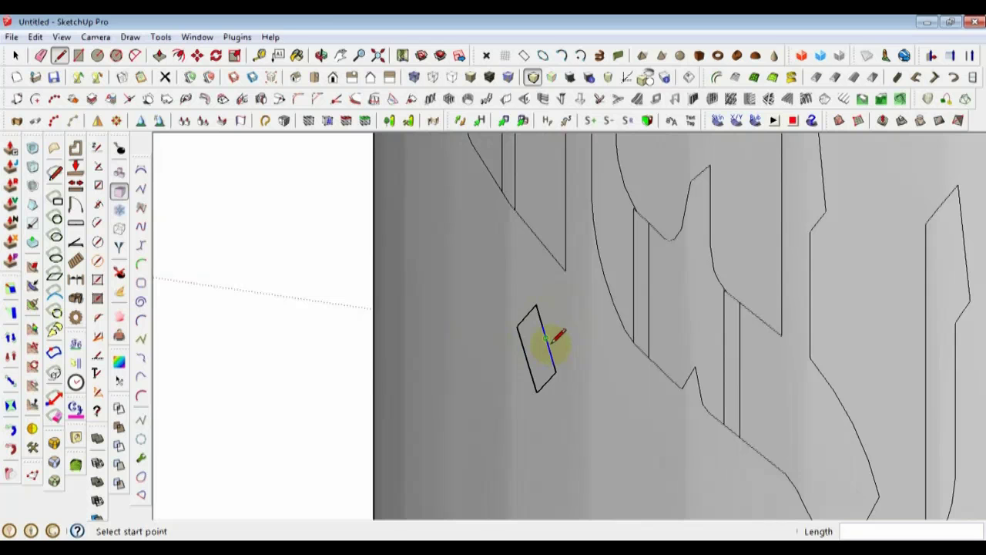
pyautogui.click(551, 353)
pyautogui.scroll(-3, 617, 447)
pyautogui.scroll(6, 501, 269)
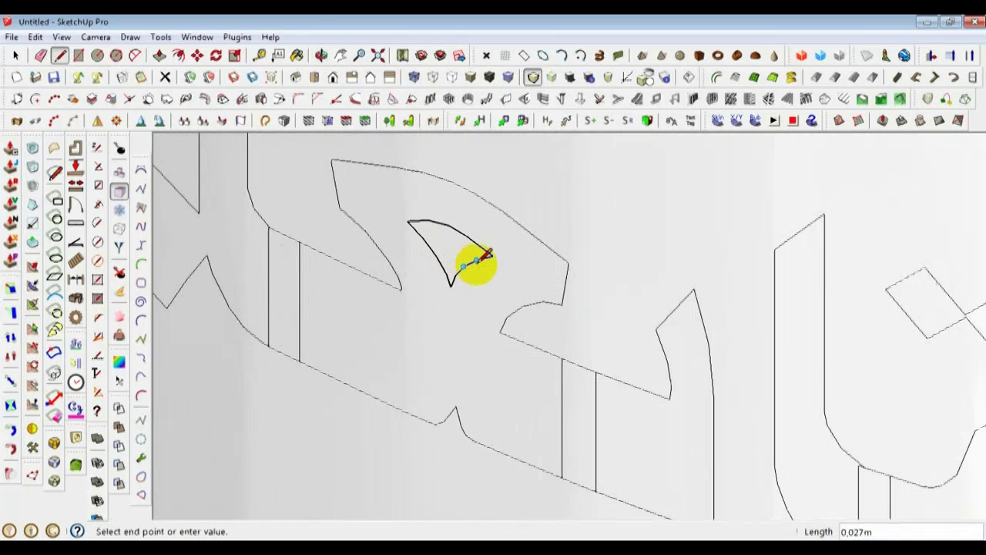
pyautogui.scroll(-6, 308, 246)
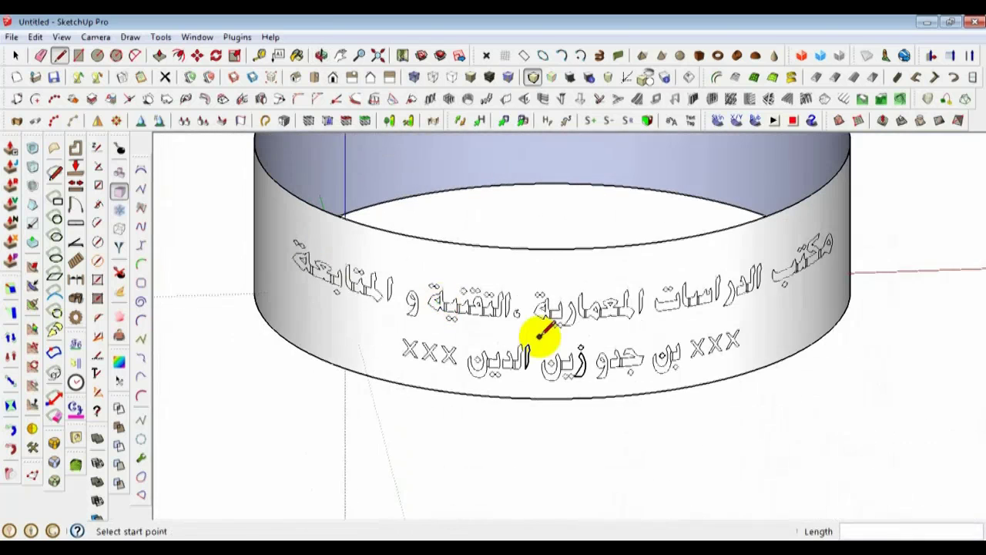
# - Retrace edges of the thick-outlined alef, the zay and the zay's dot in the second text line
pyautogui.scroll(3, 540, 339)
pyautogui.scroll(4, 539, 351)
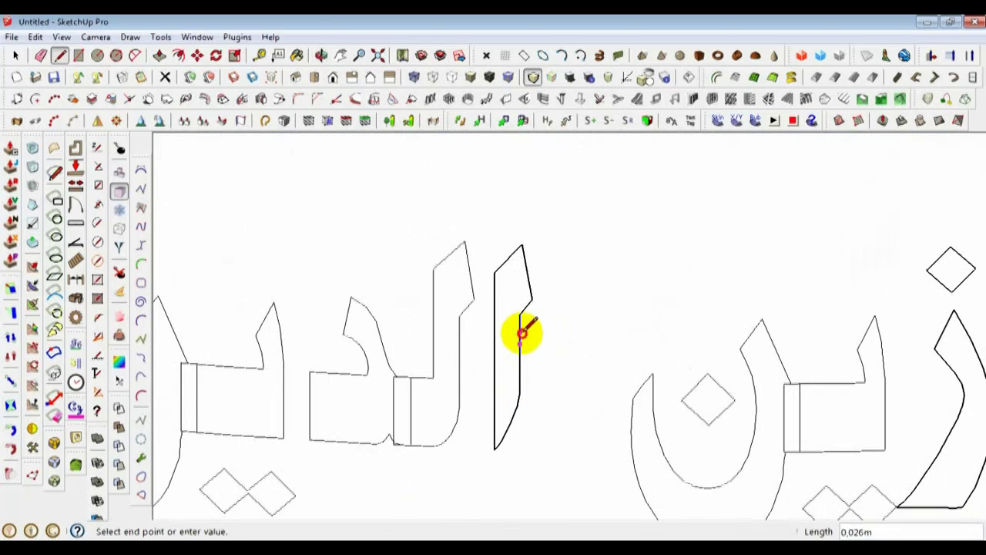
pyautogui.click(522, 333)
pyautogui.scroll(-5, 401, 352)
pyautogui.scroll(5, 560, 363)
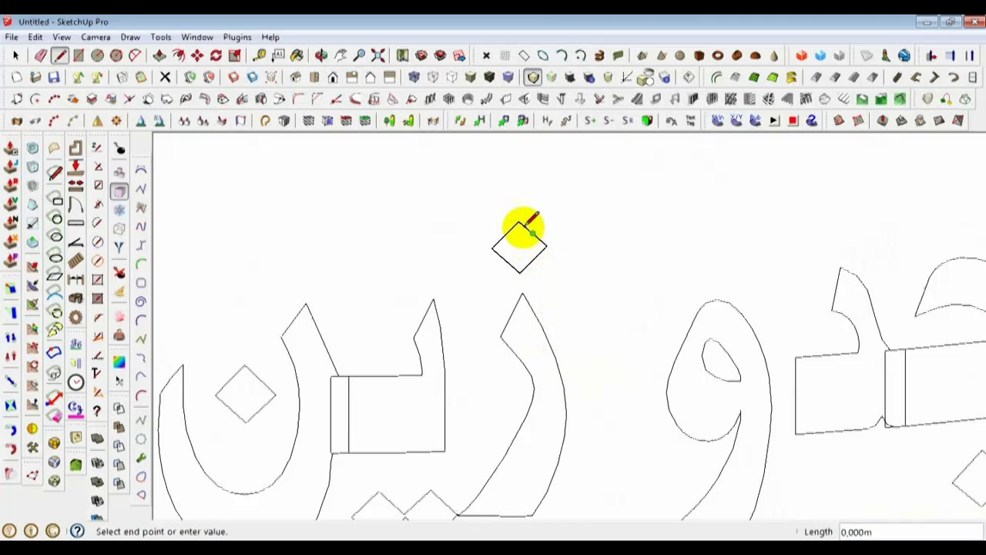
# - Retrace an edge of the diamond dot inside the final nun nearest the xxx that begins the second line
pyautogui.scroll(-4, 303, 396)
pyautogui.scroll(5, 601, 334)
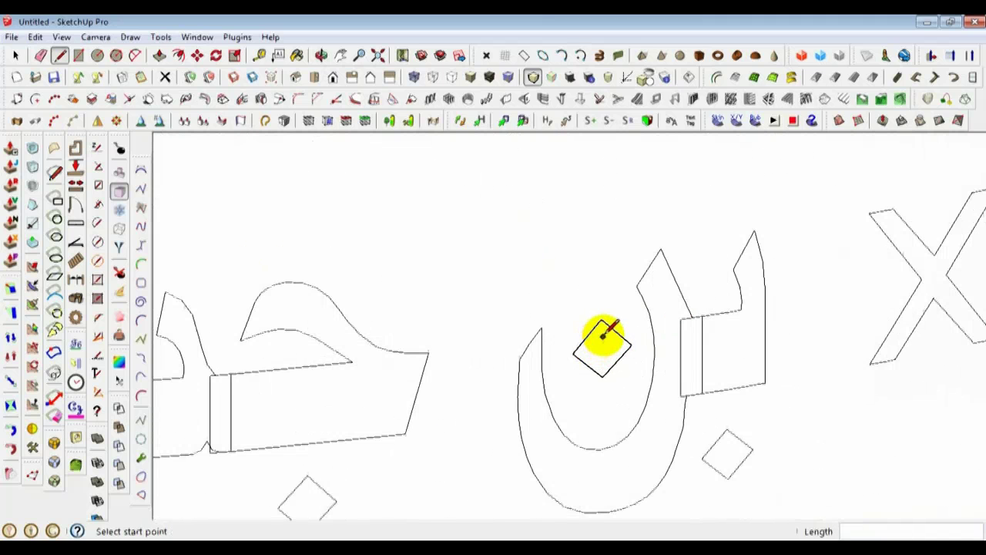
pyautogui.click(632, 342)
pyautogui.scroll(-8, 535, 356)
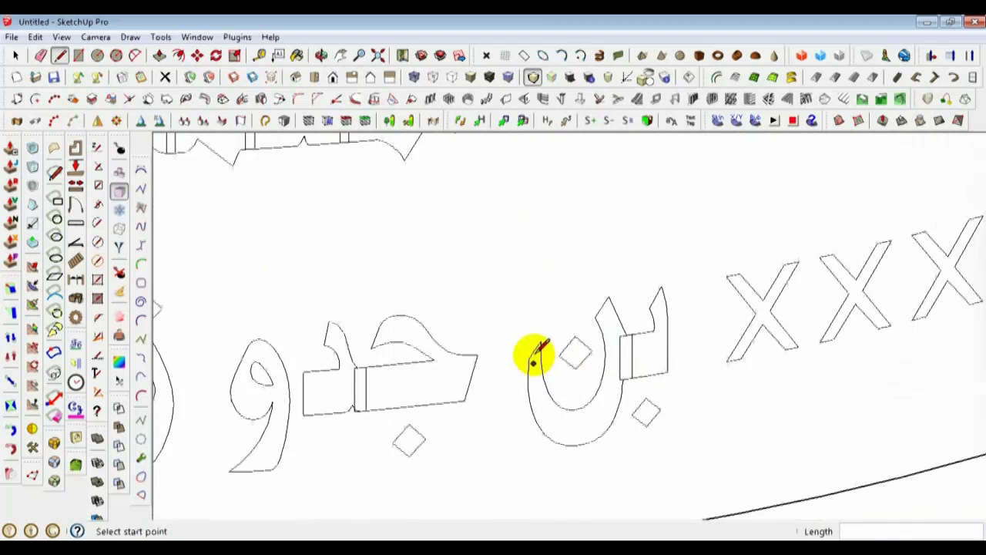
# - Delete the face inside the mim's counter in the word مكتب
pyautogui.moveTo(598, 389); pyautogui.dragTo(586, 324, button='middle')
pyautogui.scroll(6, 760, 330)
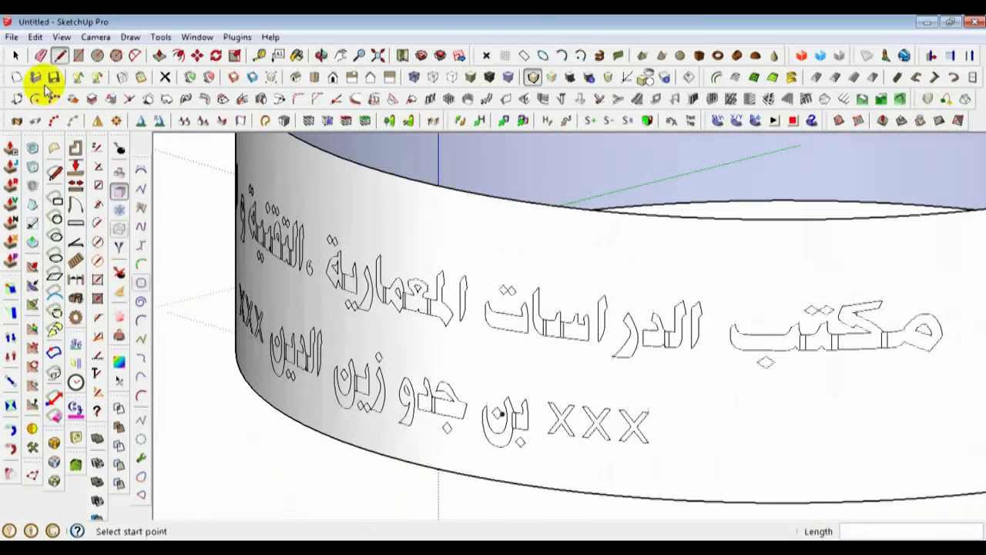
pyautogui.moveTo(453, 301); pyautogui.dragTo(694, 275, button='middle')
pyautogui.scroll(5, 690, 289)
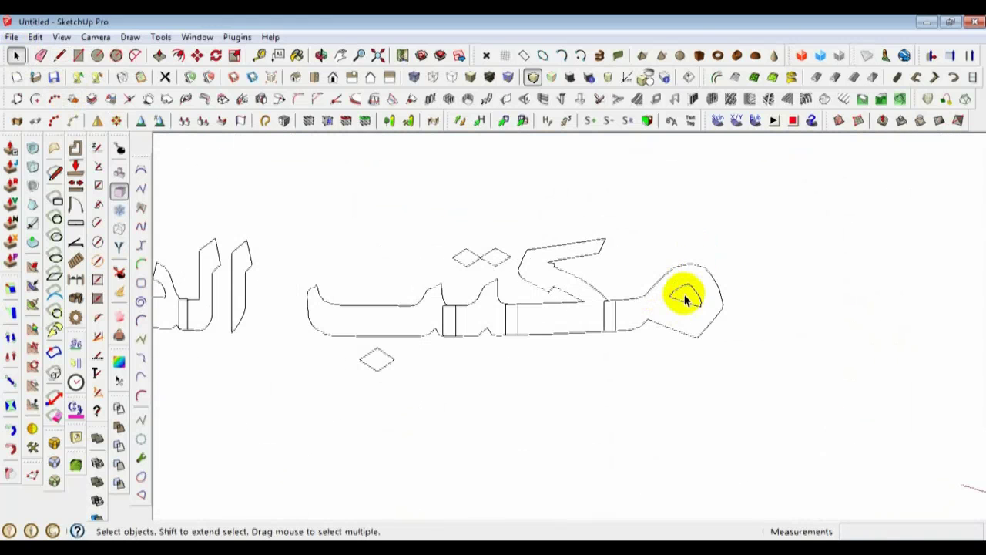
pyautogui.scroll(4, 680, 303)
pyautogui.scroll(-6, 879, 403)
pyautogui.scroll(6, 847, 335)
pyautogui.moveTo(822, 345)
pyautogui.mouseDown(button='middle')
pyautogui.moveTo(568, 390)
pyautogui.moveTo(481, 313)
pyautogui.moveTo(977, 407)
pyautogui.mouseUp(button='middle')
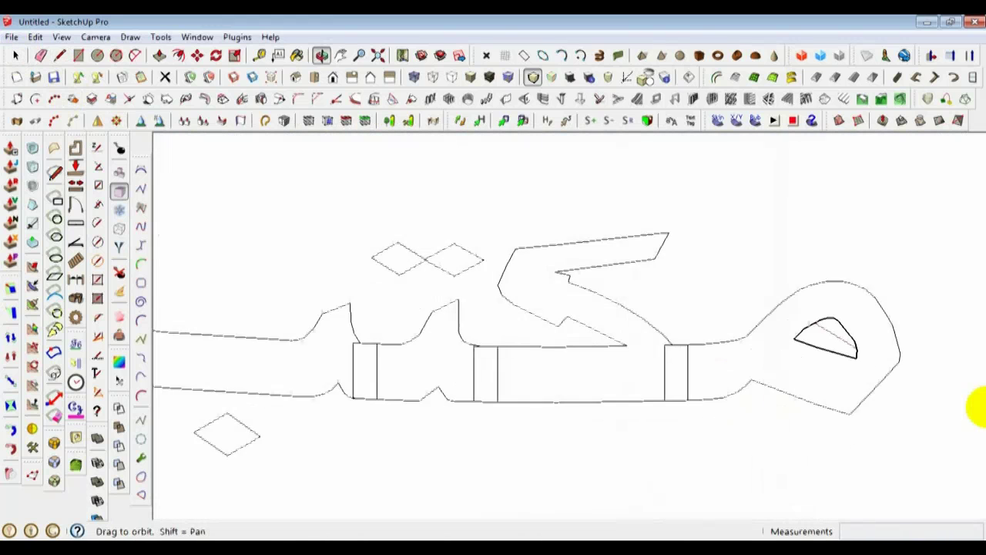
# - Delete the face inside the ain's counter in المعمارية
pyautogui.scroll(-5, 968, 414)
pyautogui.scroll(2, 511, 378)
pyautogui.scroll(-5, 971, 390)
pyautogui.scroll(1, 635, 358)
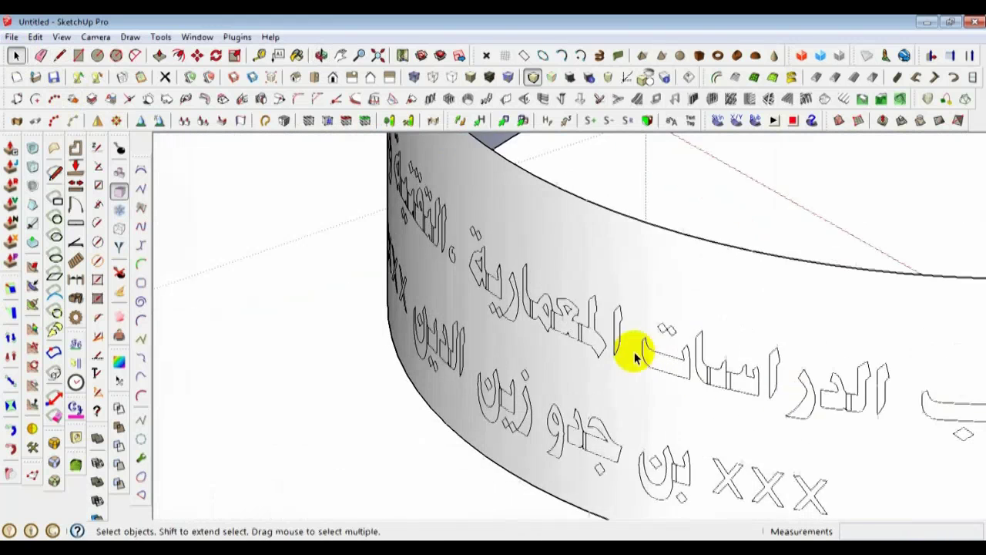
pyautogui.moveTo(636, 358); pyautogui.dragTo(494, 348, button='middle')
pyautogui.scroll(4, 547, 292)
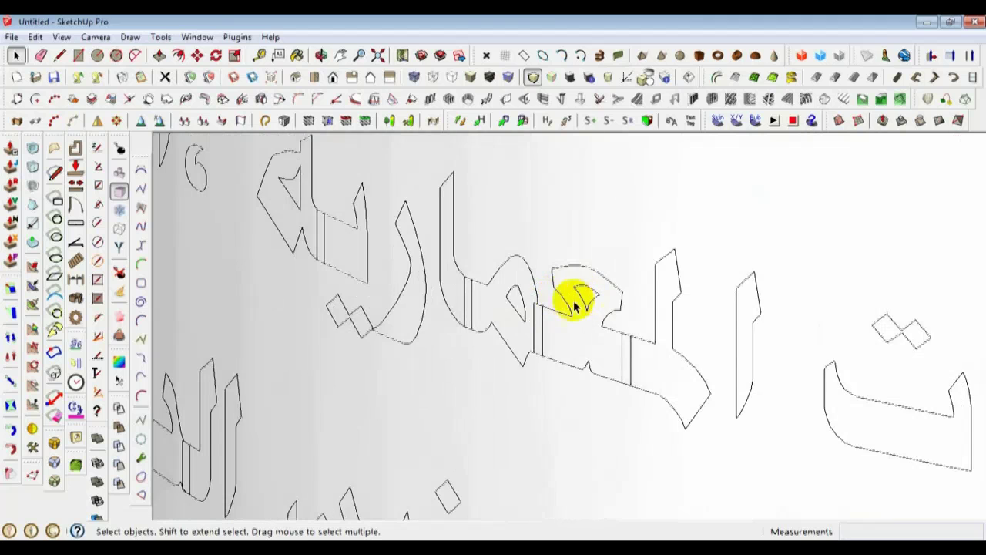
pyautogui.scroll(3, 586, 292)
pyautogui.click(37, 37)
pyautogui.click(590, 260)
pyautogui.scroll(2, 588, 308)
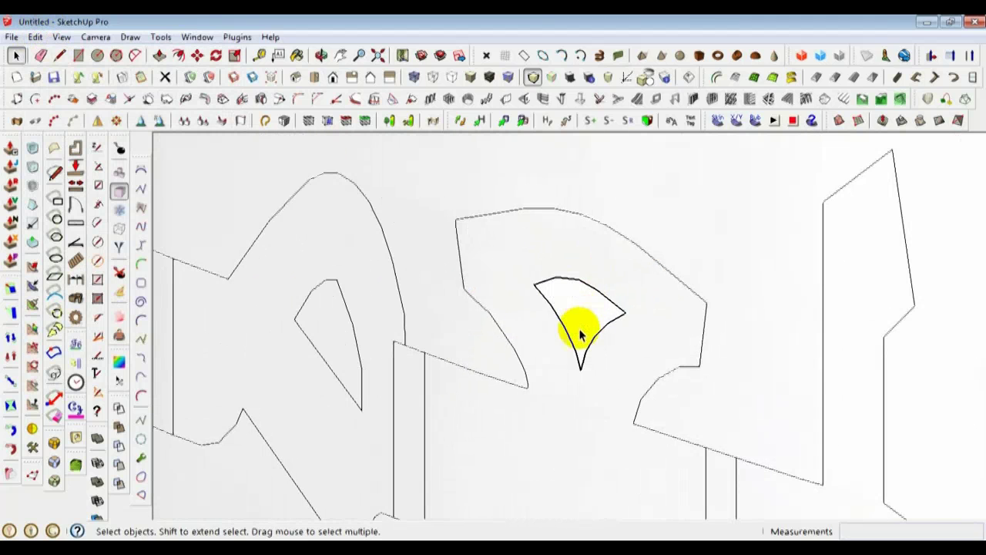
# - Delete the faces inside the mim and ta marbuta counters of المعمارية
pyautogui.scroll(-2, 580, 330)
pyautogui.scroll(2, 398, 322)
pyautogui.click(438, 328)
pyautogui.press('Delete')
pyautogui.scroll(-2, 522, 343)
pyautogui.moveTo(586, 334); pyautogui.dragTo(660, 282, button='middle')
pyautogui.scroll(-4, 916, 421)
pyautogui.scroll(3, 563, 372)
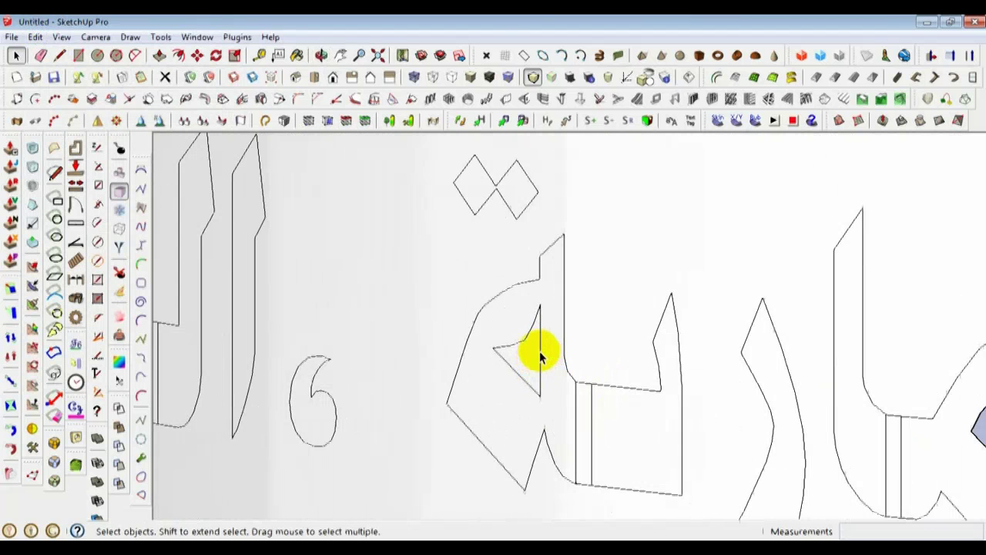
pyautogui.press('Delete')
# - Delete the faces inside the qaf and ta marbuta counters of التقنية
pyautogui.scroll(-5, 732, 382)
pyautogui.scroll(5, 554, 373)
pyautogui.click(580, 361)
pyautogui.scroll(-3, 692, 396)
pyautogui.moveTo(691, 397); pyautogui.dragTo(537, 361, button='middle')
pyautogui.scroll(4, 538, 361)
pyautogui.scroll(-3, 533, 383)
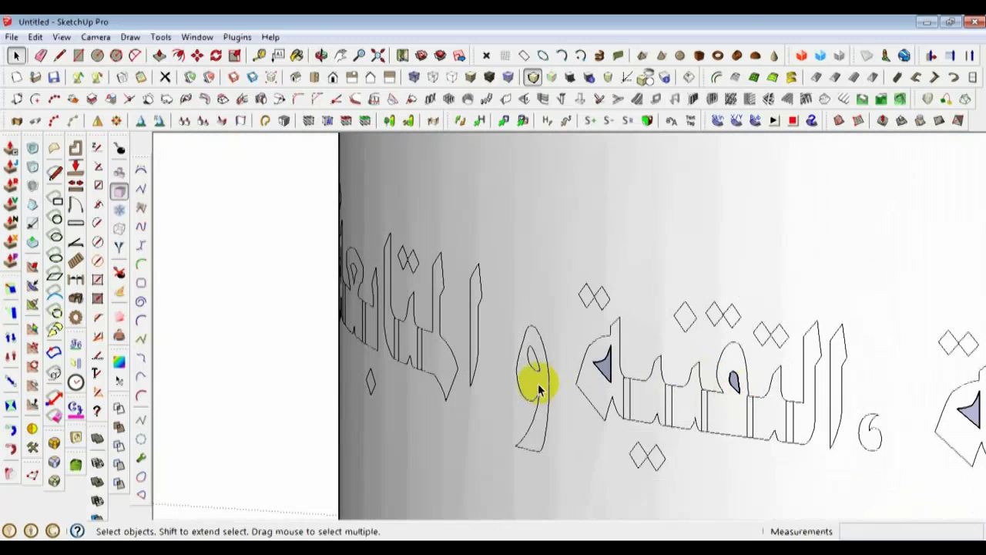
# - Delete the face inside the loop of the standalone waw between التقنية and المتابعة
pyautogui.scroll(4, 535, 352)
pyautogui.moveTo(539, 342); pyautogui.dragTo(731, 433, button='middle')
pyautogui.scroll(-3, 731, 433)
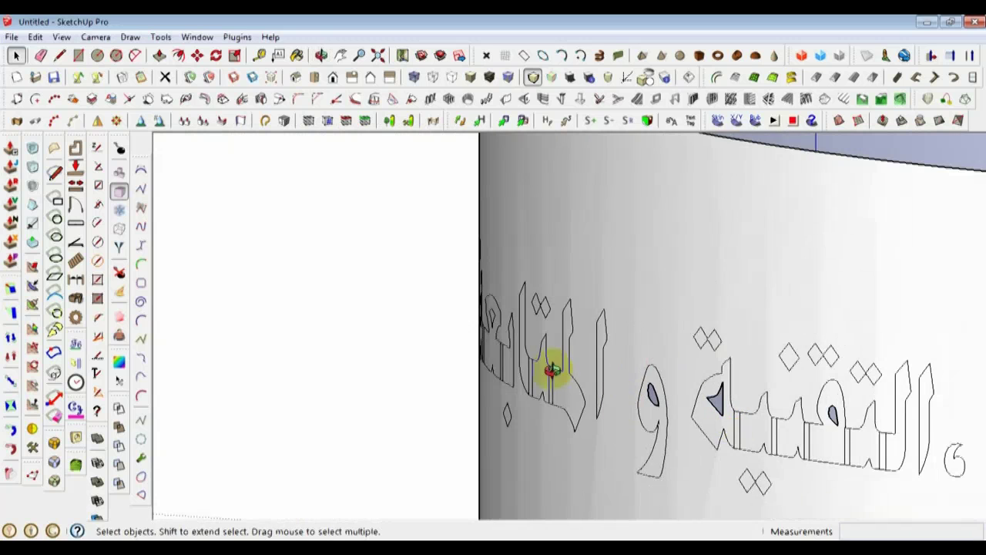
# - Delete the faces inside the ain and ta marbuta counters of المتابعة
pyautogui.moveTo(553, 373); pyautogui.dragTo(662, 379, button='middle')
pyautogui.scroll(3, 416, 358)
pyautogui.scroll(-3, 714, 401)
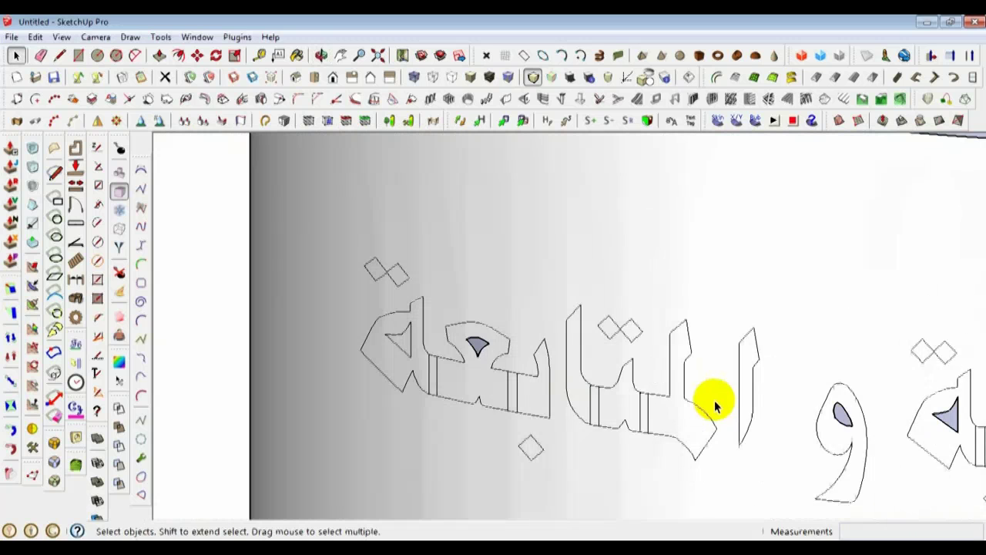
pyautogui.scroll(4, 470, 348)
pyautogui.scroll(-3, 327, 320)
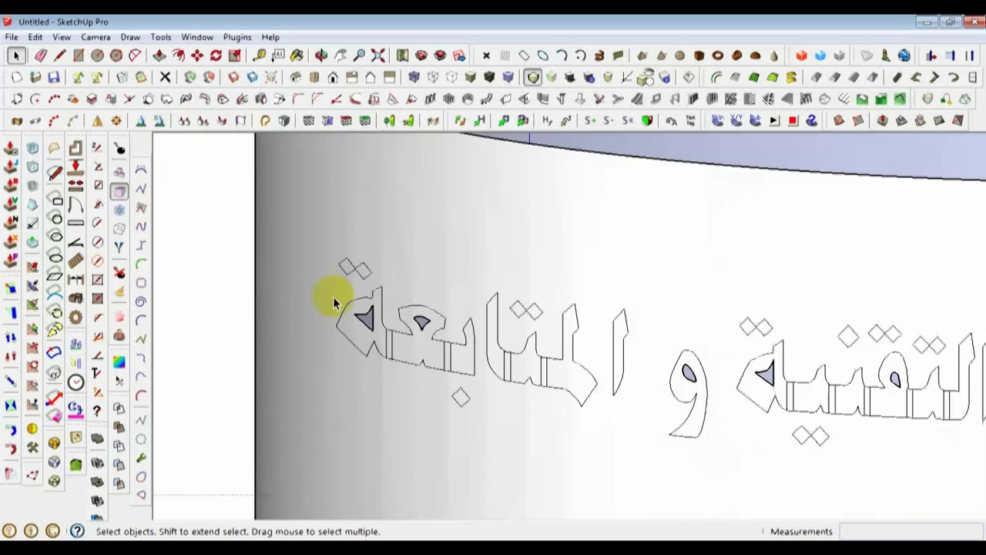
pyautogui.scroll(4, 590, 432)
pyautogui.scroll(-3, 381, 359)
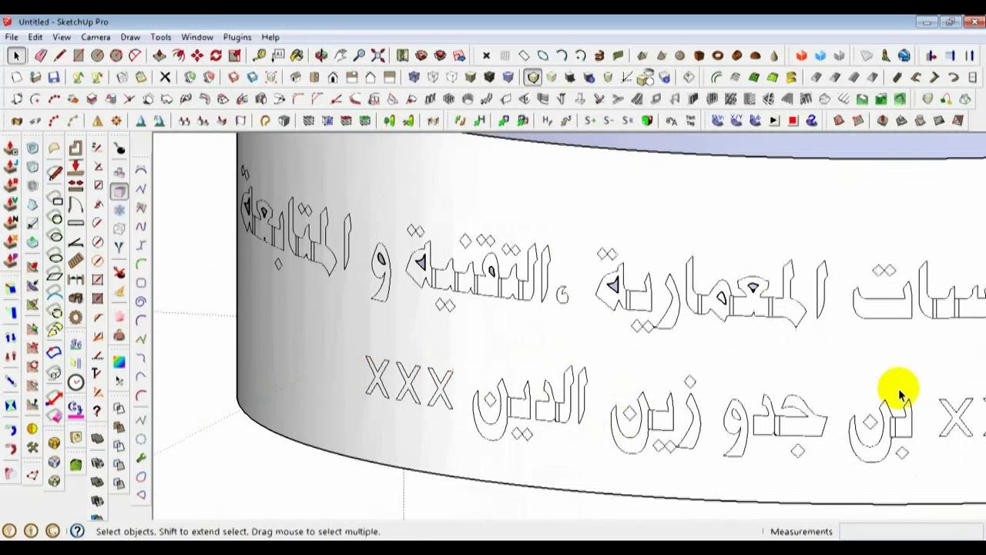
# - Examine the letters of the lower text line on the cylinder, including the waw's loop
pyautogui.scroll(4, 681, 368)
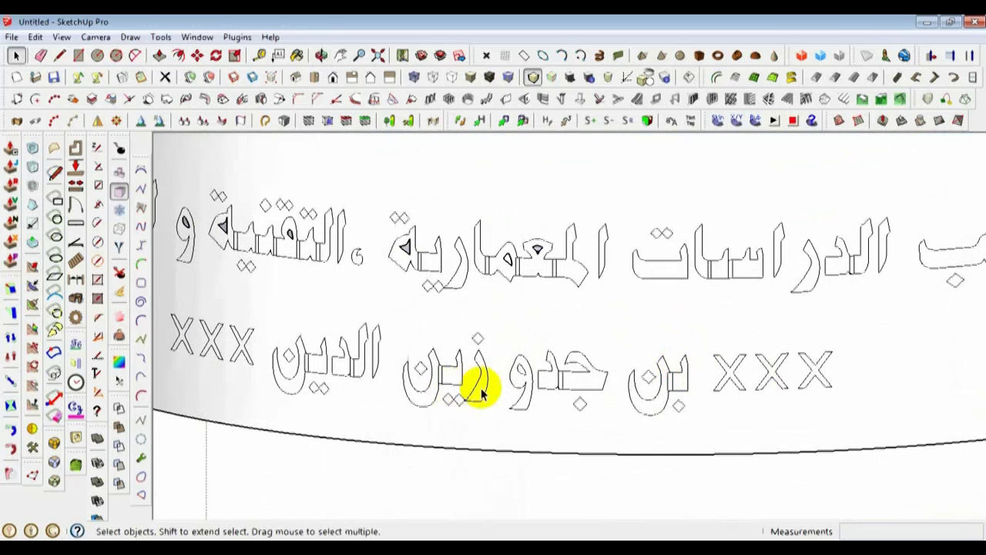
pyautogui.scroll(-3, 482, 393)
pyautogui.scroll(5, 514, 377)
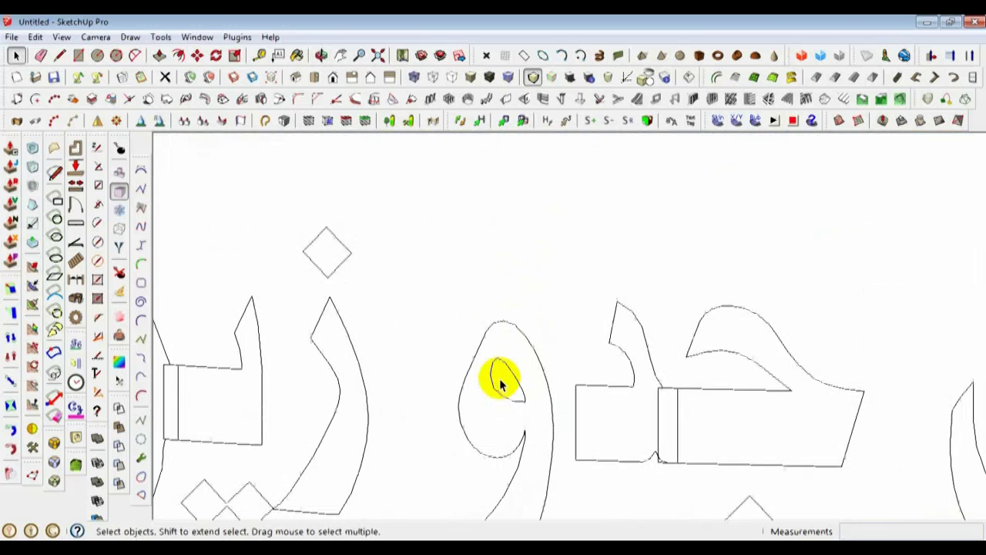
pyautogui.scroll(-5, 506, 378)
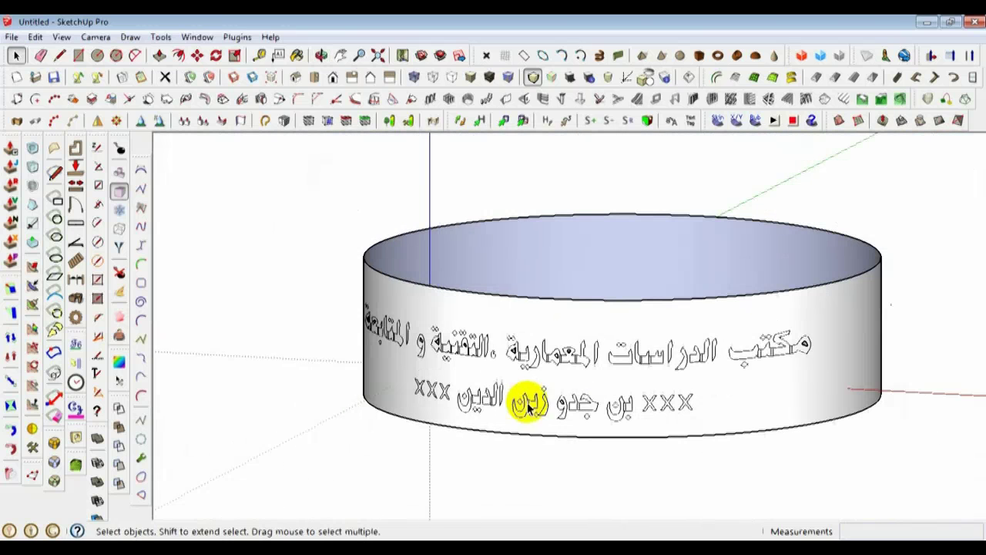
pyautogui.scroll(1, 506, 416)
pyautogui.moveTo(507, 416); pyautogui.dragTo(670, 414, button='middle')
pyautogui.scroll(-4, 346, 365)
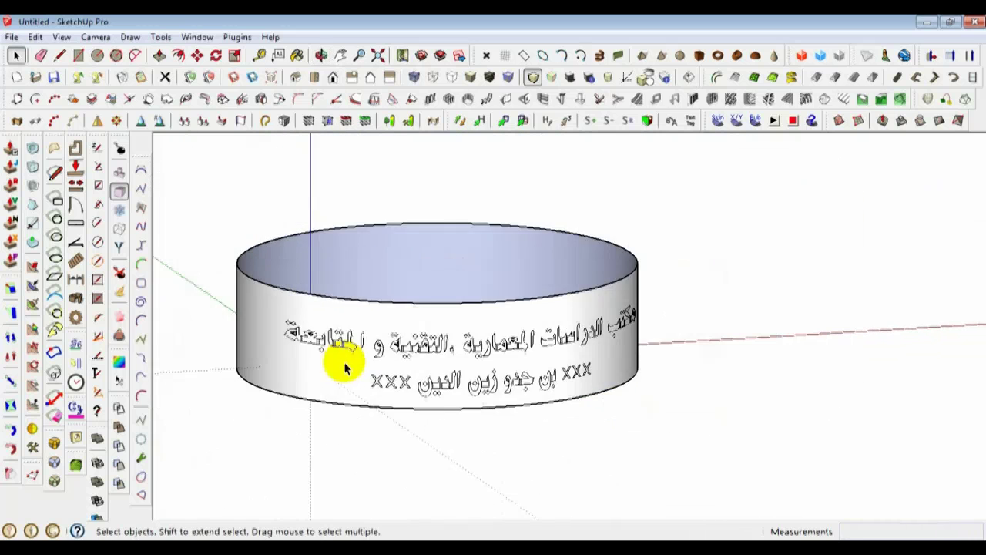
# - Delete the cylinder wall around the imprinted lettering, keeping only the curved letter faces
pyautogui.scroll(2, 575, 307)
pyautogui.doubleClick(517, 279)
pyautogui.moveTo(516, 284); pyautogui.dragTo(747, 432, button='middle')
pyautogui.moveTo(608, 491)
pyautogui.mouseDown(button='middle')
pyautogui.moveTo(560, 485)
pyautogui.moveTo(799, 529)
pyautogui.moveTo(605, 474)
pyautogui.mouseUp(button='middle')
pyautogui.scroll(3, 667, 424)
pyautogui.moveTo(664, 422); pyautogui.dragTo(624, 379, button='middle')
# - Select all the curved lettering of both text lines and make it a group
pyautogui.moveTo(907, 518); pyautogui.dragTo(907, 516)
pyautogui.scroll(2, 600, 411)
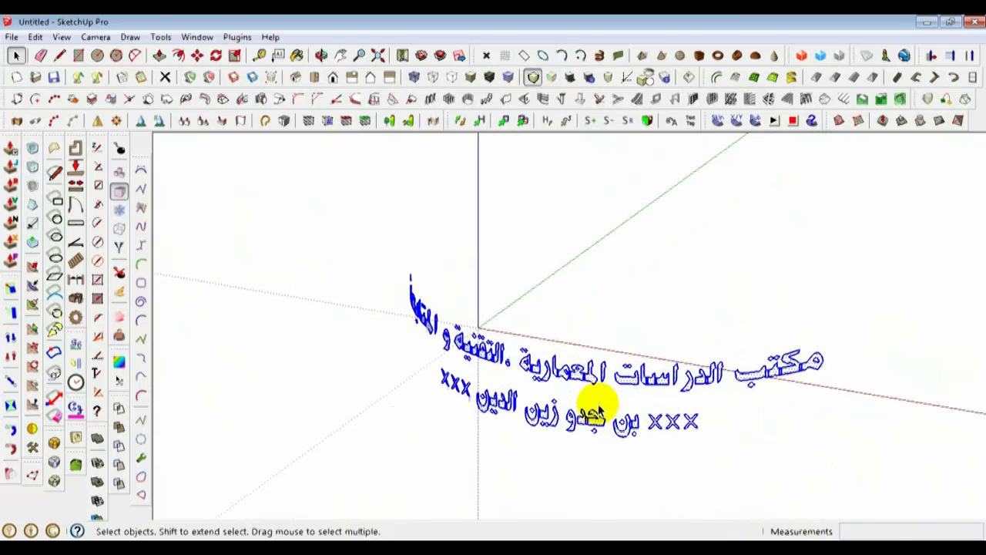
pyautogui.rightClick(602, 378)
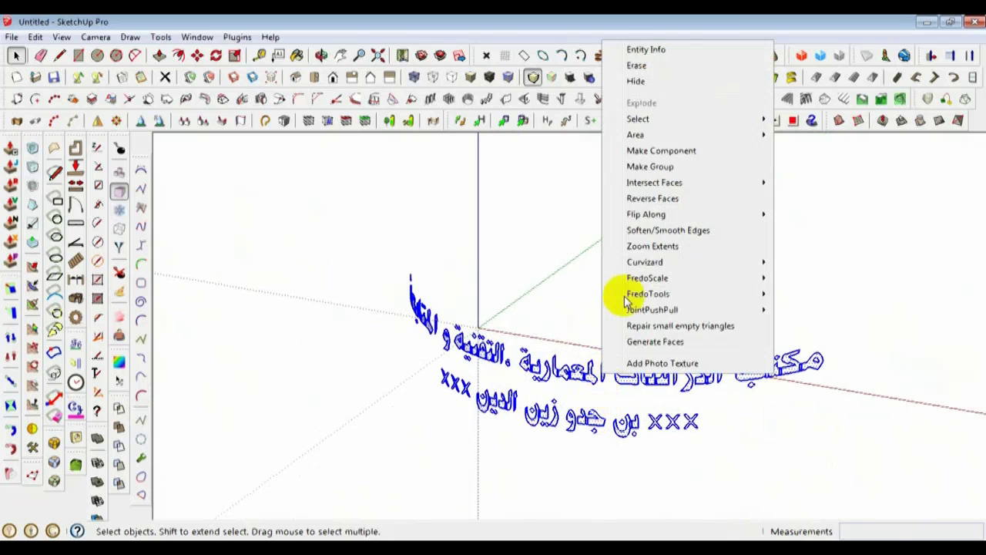
pyautogui.click(666, 168)
pyautogui.scroll(2, 590, 418)
pyautogui.moveTo(562, 403); pyautogui.dragTo(460, 363, button='middle')
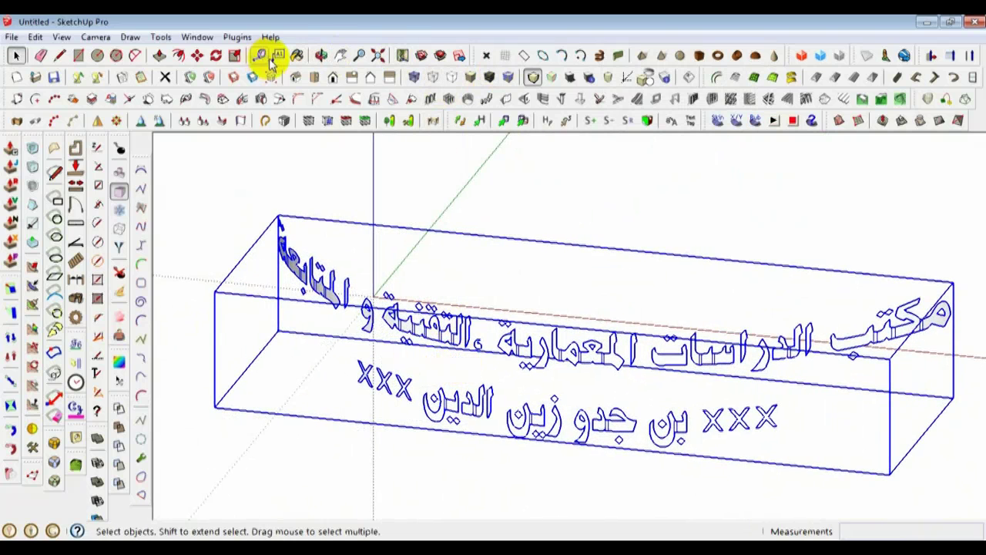
# - Paint the lettering group with the Wood_Cherry_Original material
pyautogui.click(294, 59)
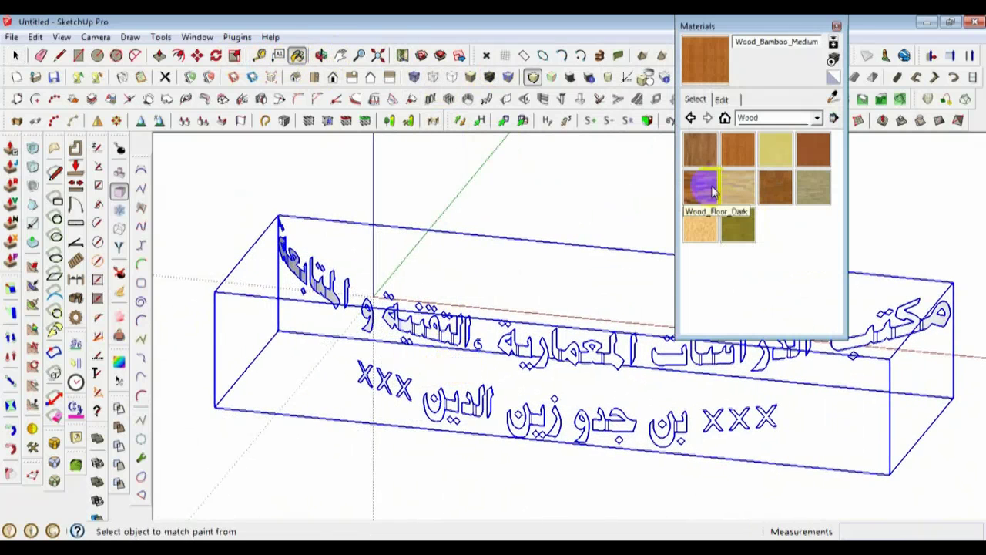
pyautogui.click(629, 353)
pyautogui.moveTo(628, 353); pyautogui.dragTo(670, 355, button='middle')
pyautogui.moveTo(568, 385); pyautogui.dragTo(549, 370, button='middle')
pyautogui.scroll(2, 551, 372)
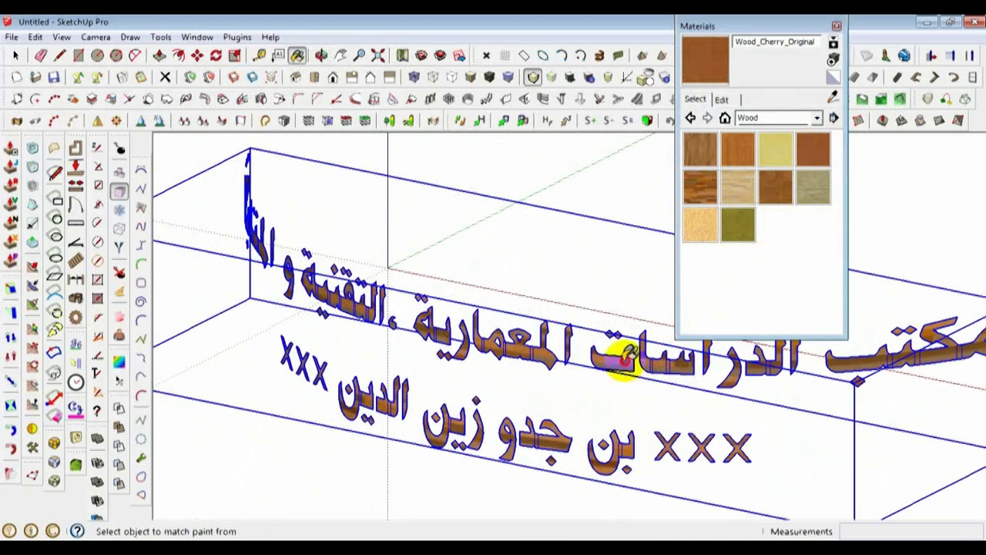
# - Inspect the painted lettering from several angles and deselect the group
pyautogui.scroll(-3, 581, 418)
pyautogui.moveTo(581, 418); pyautogui.dragTo(493, 423, button='middle')
pyautogui.scroll(-3, 432, 424)
pyautogui.moveTo(429, 425); pyautogui.dragTo(570, 451, button='middle')
pyautogui.scroll(3, 562, 447)
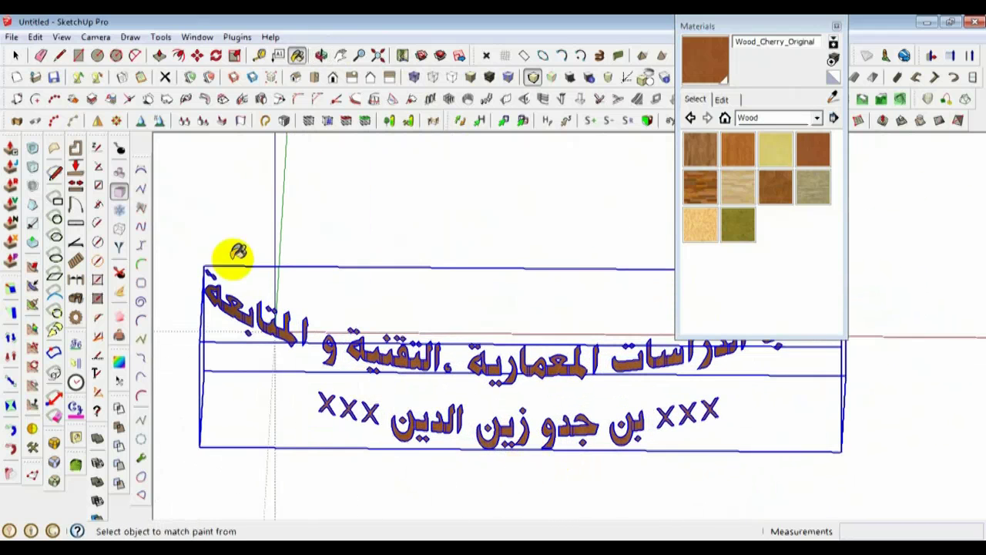
pyautogui.moveTo(255, 308)
pyautogui.mouseDown(button='middle')
pyautogui.moveTo(297, 330)
pyautogui.moveTo(280, 363)
pyautogui.moveTo(286, 358)
pyautogui.mouseUp(button='middle')
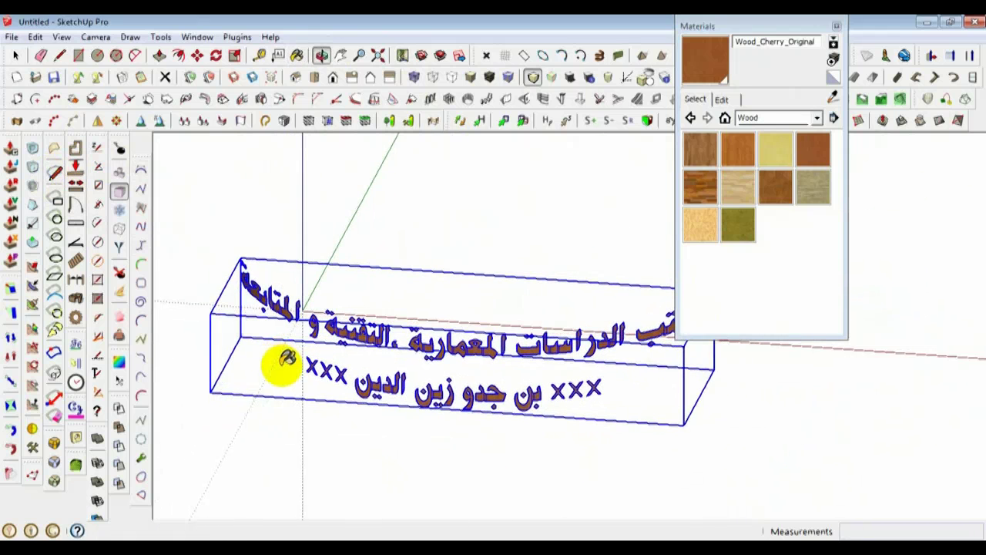
pyautogui.click(578, 459)
pyautogui.scroll(-2, 578, 459)
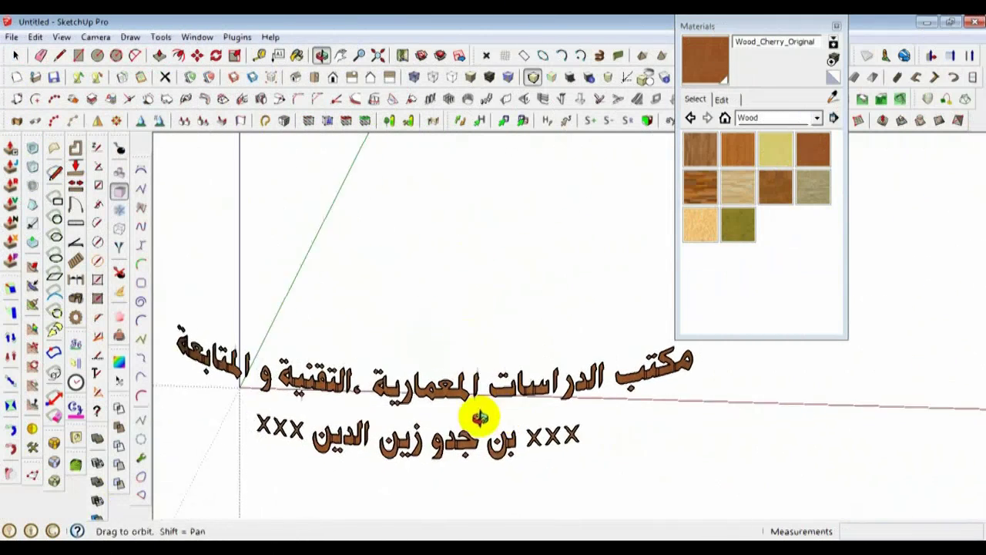
# - Open the lettering group and thicken the word مكتب by 0.135 m with Joint Push Pull
pyautogui.moveTo(480, 413); pyautogui.dragTo(661, 395, button='middle')
pyautogui.scroll(2, 679, 369)
pyautogui.doubleClick(679, 369)
pyautogui.scroll(-2, 154, 369)
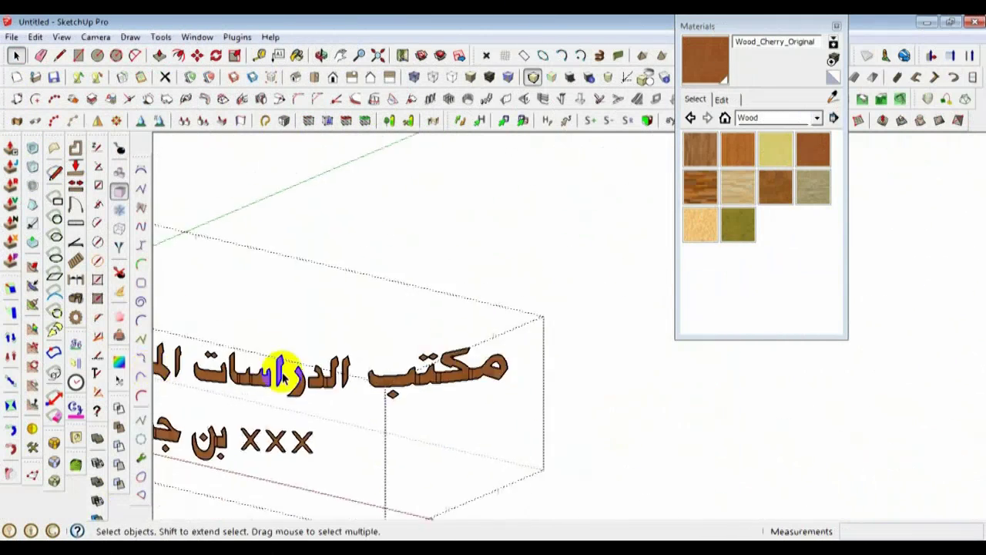
pyautogui.scroll(2, 446, 341)
pyautogui.moveTo(595, 466); pyautogui.dragTo(595, 465)
pyautogui.moveTo(595, 465); pyautogui.dragTo(365, 381, button='middle')
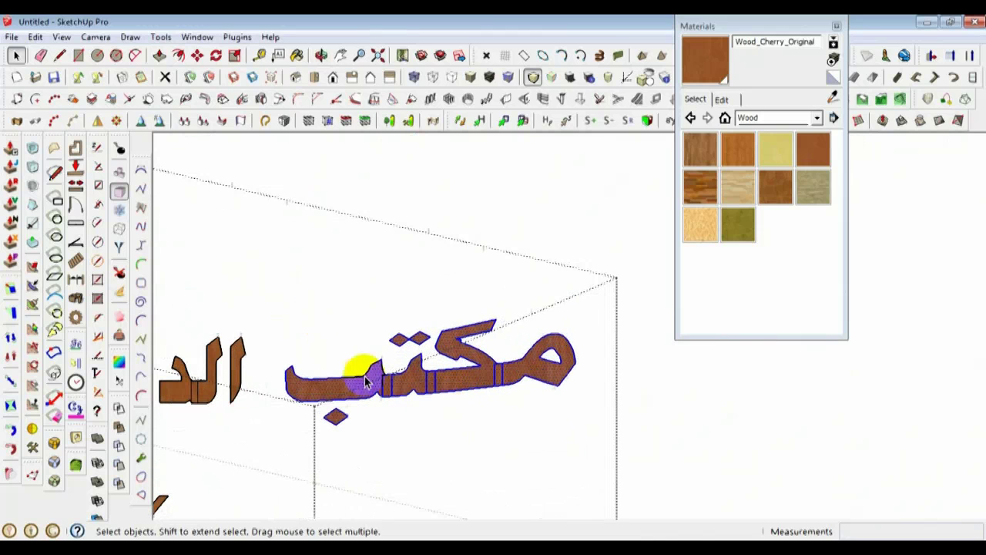
pyautogui.click(12, 167)
pyautogui.moveTo(401, 392); pyautogui.dragTo(400, 397)
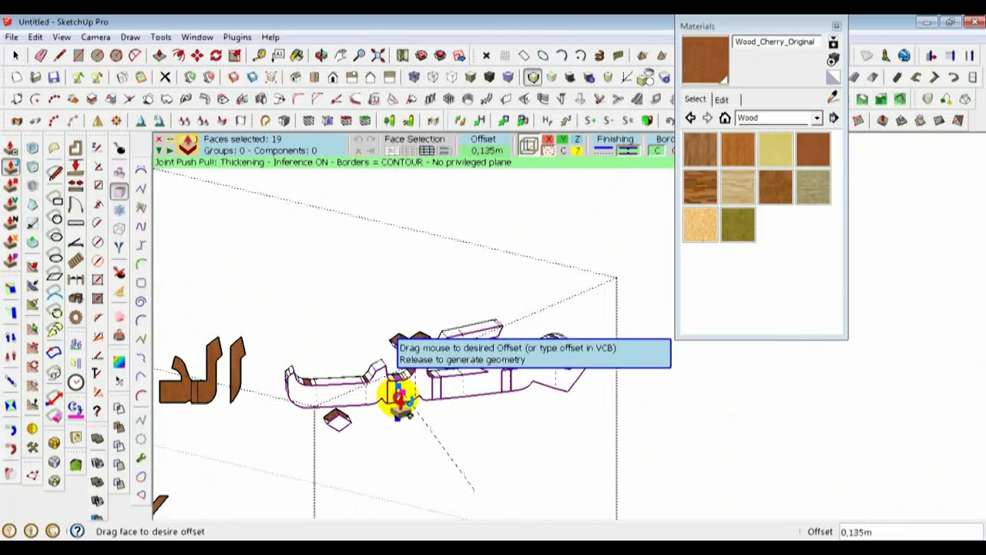
# - Thicken the faces of the word الدراسات by the same 0.135 m offset with Joint Push Pull
pyautogui.scroll(-3, 392, 400)
pyautogui.scroll(2, 225, 398)
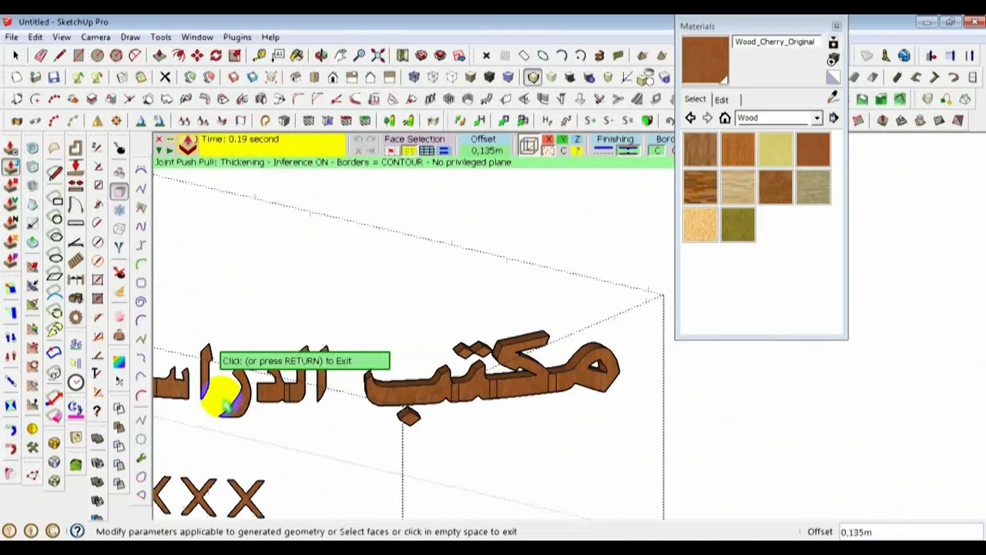
pyautogui.scroll(-2, 451, 394)
pyautogui.scroll(-2, 678, 391)
pyautogui.scroll(3, 343, 383)
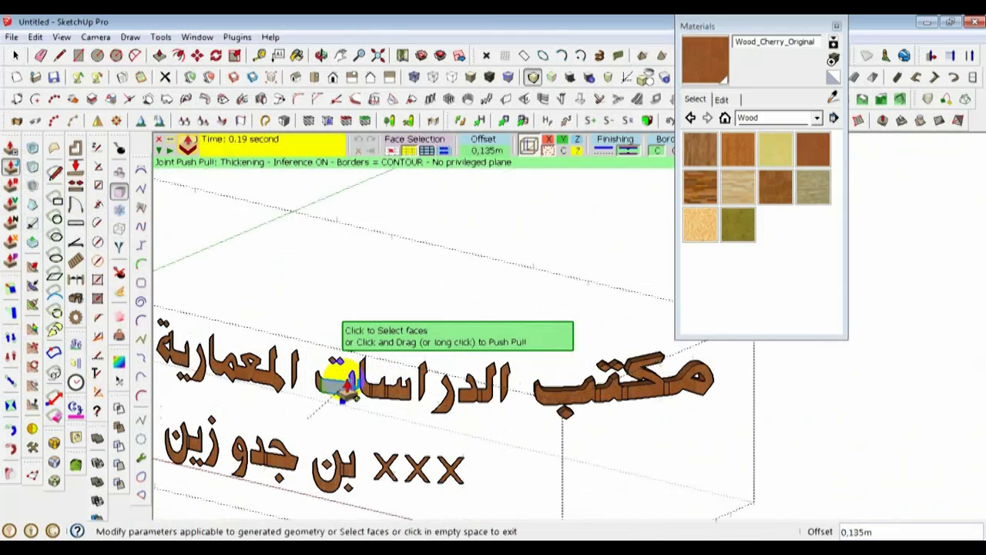
pyautogui.click(17, 55)
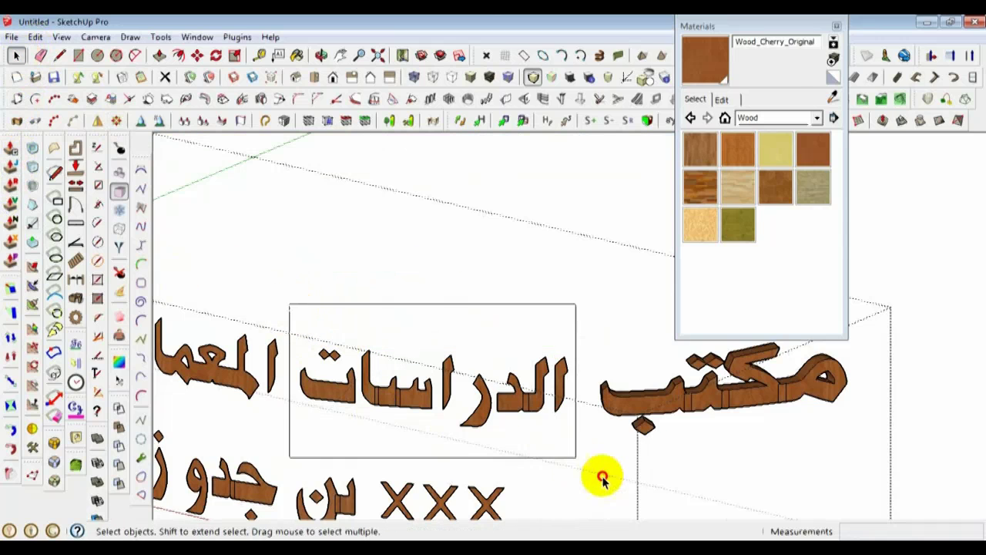
pyautogui.click(15, 168)
pyautogui.scroll(2, 540, 397)
pyautogui.doubleClick(545, 412)
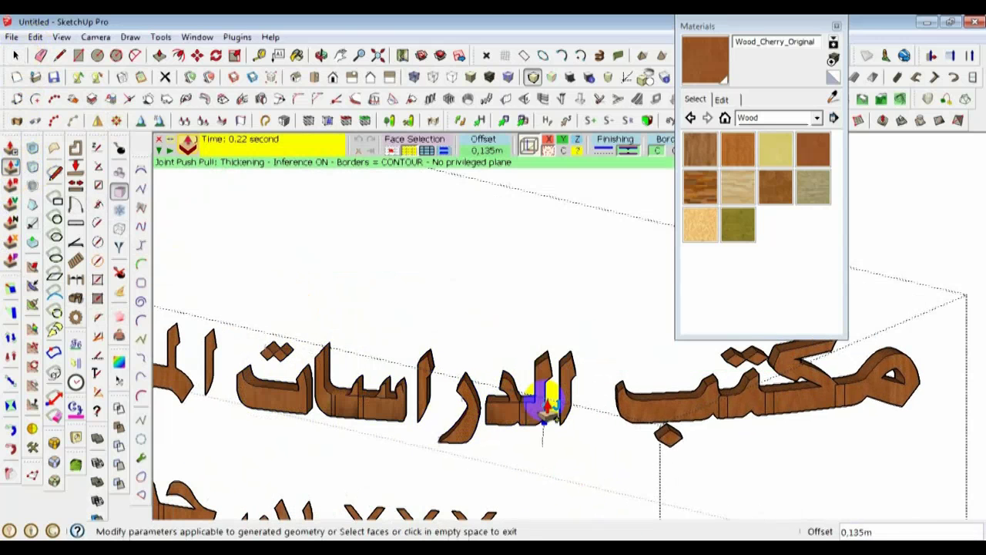
# - Thicken the faces of the word المعمارية by 0.135 m with Joint Push Pull
pyautogui.scroll(-1, 390, 439)
pyautogui.scroll(4, 442, 440)
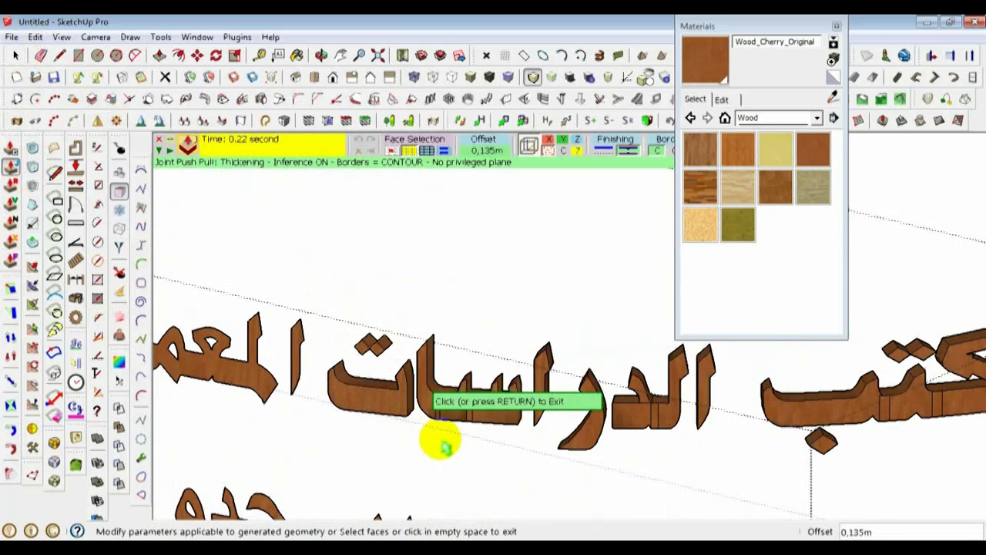
pyautogui.moveTo(496, 442); pyautogui.dragTo(806, 482, button='middle')
pyautogui.scroll(-3, 819, 475)
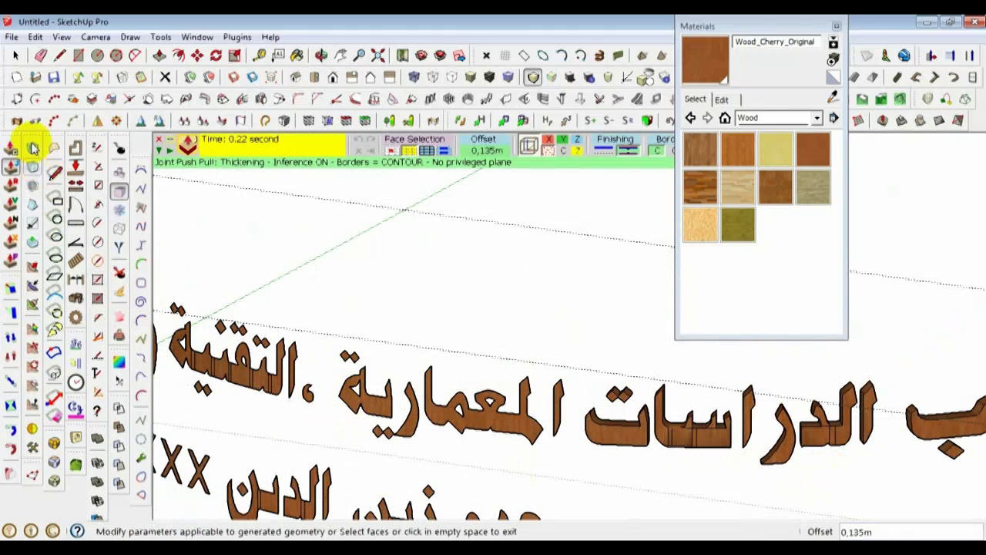
pyautogui.click(14, 58)
pyautogui.moveTo(315, 331); pyautogui.dragTo(289, 339, button='middle')
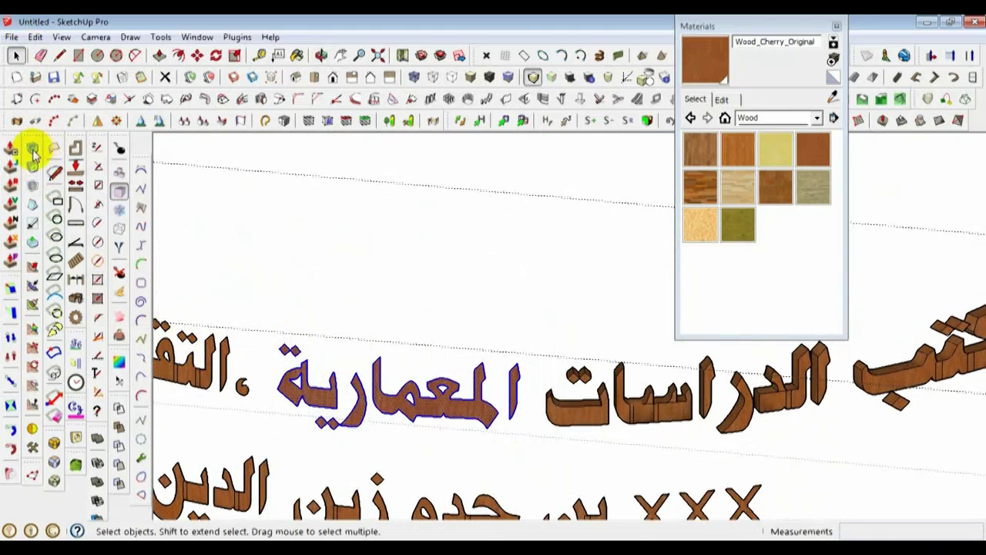
pyautogui.scroll(1, 320, 388)
pyautogui.doubleClick(326, 401)
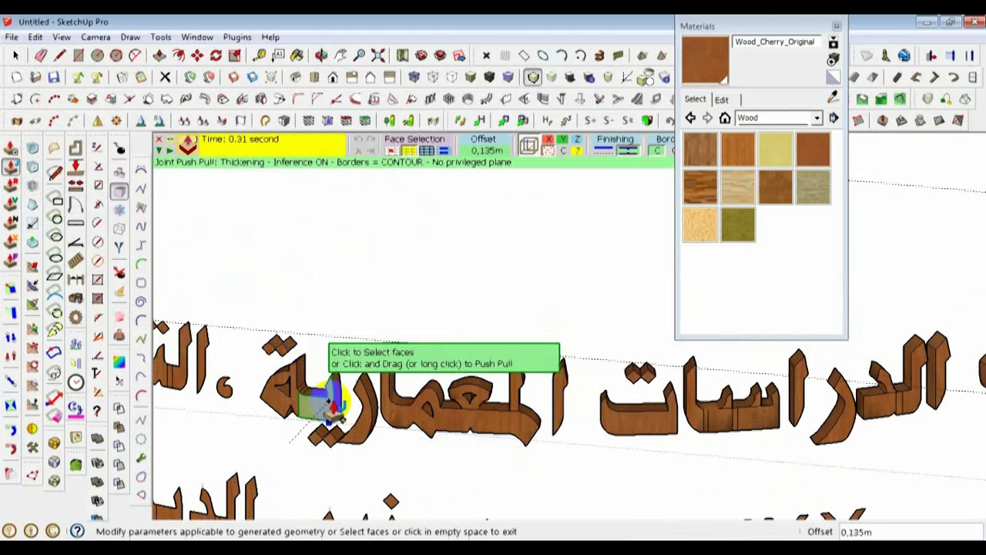
# - Thicken the rest of the upper line, التقنية و المتابعة with its comma, by 0.135 m
pyautogui.scroll(-1, 663, 408)
pyautogui.scroll(-3, 552, 413)
pyautogui.moveTo(491, 407); pyautogui.dragTo(419, 426, button='middle')
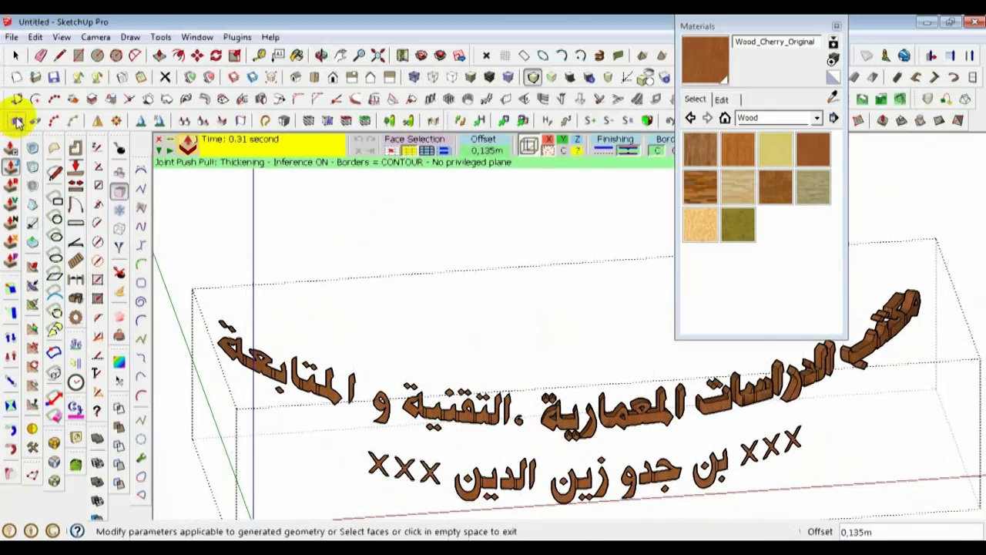
pyautogui.click(15, 57)
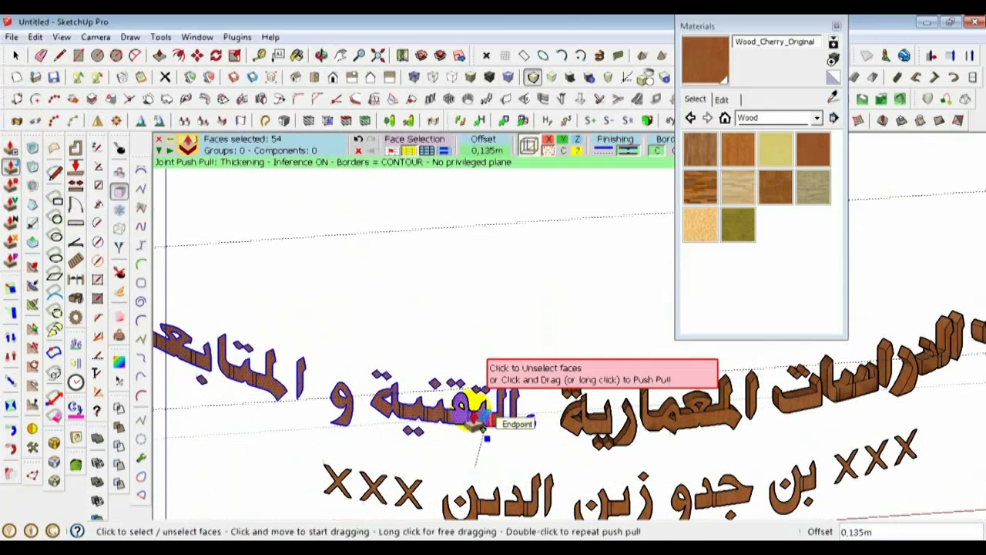
pyautogui.scroll(2, 470, 412)
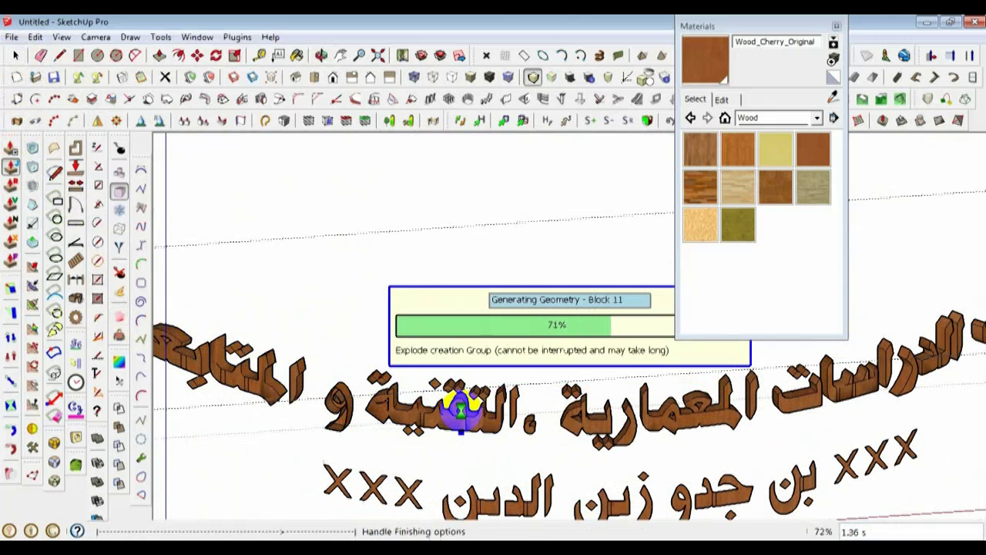
pyautogui.scroll(-3, 265, 331)
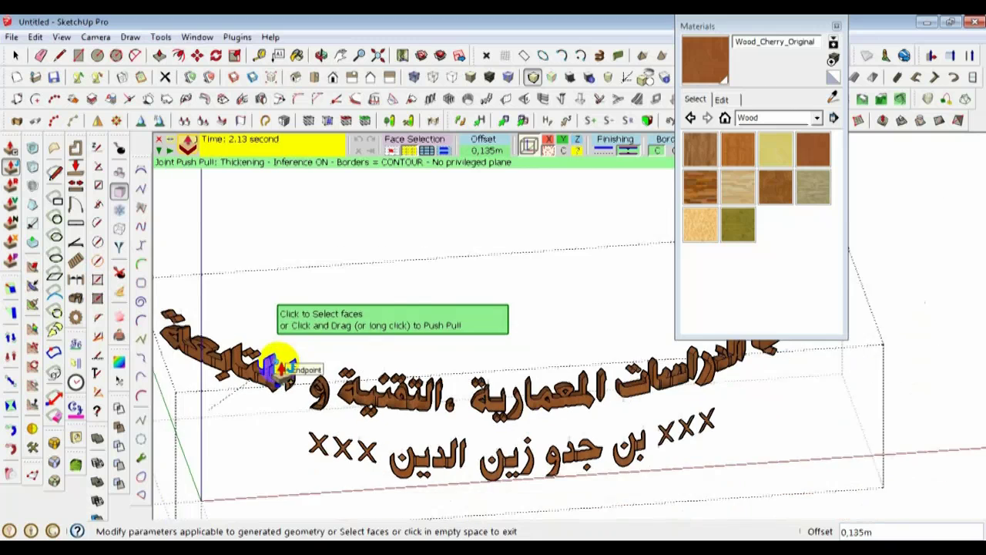
# - Thicken the last word of the lower line and the XXX following it by 0.135 m with Joint Push Pull
pyautogui.moveTo(482, 428); pyautogui.dragTo(463, 408, button='middle')
pyautogui.scroll(2, 467, 408)
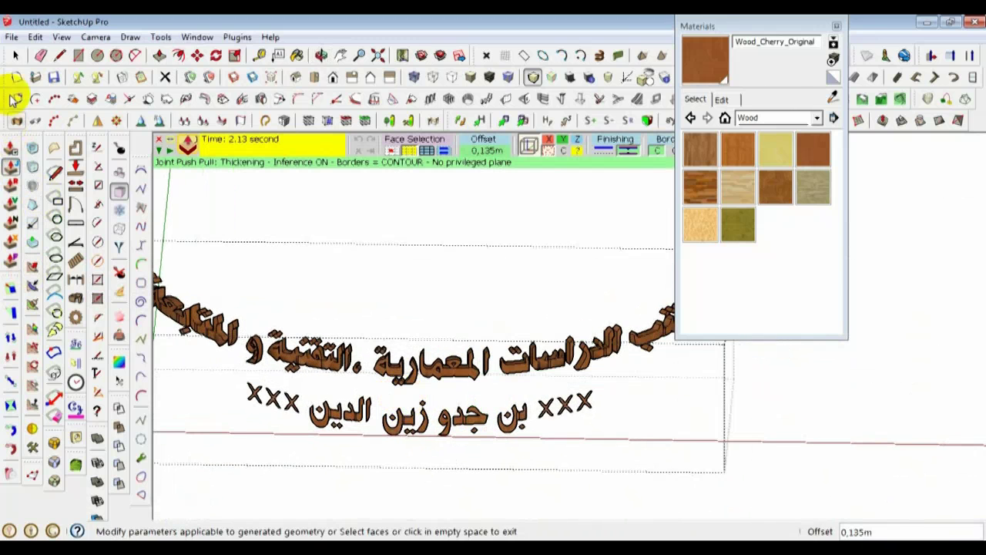
pyautogui.click(17, 56)
pyautogui.scroll(1, 539, 345)
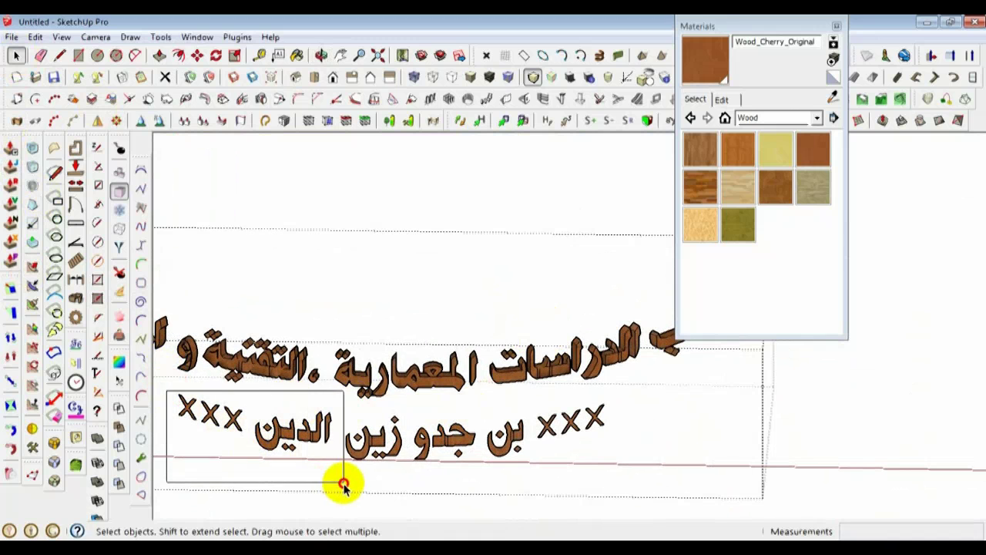
pyautogui.click(11, 162)
pyautogui.scroll(5, 304, 430)
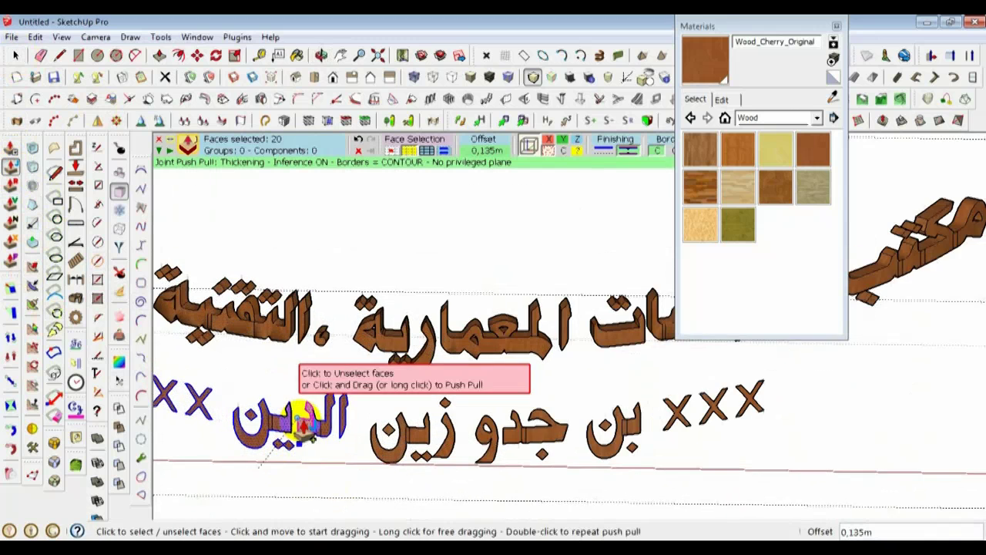
pyautogui.doubleClick(305, 430)
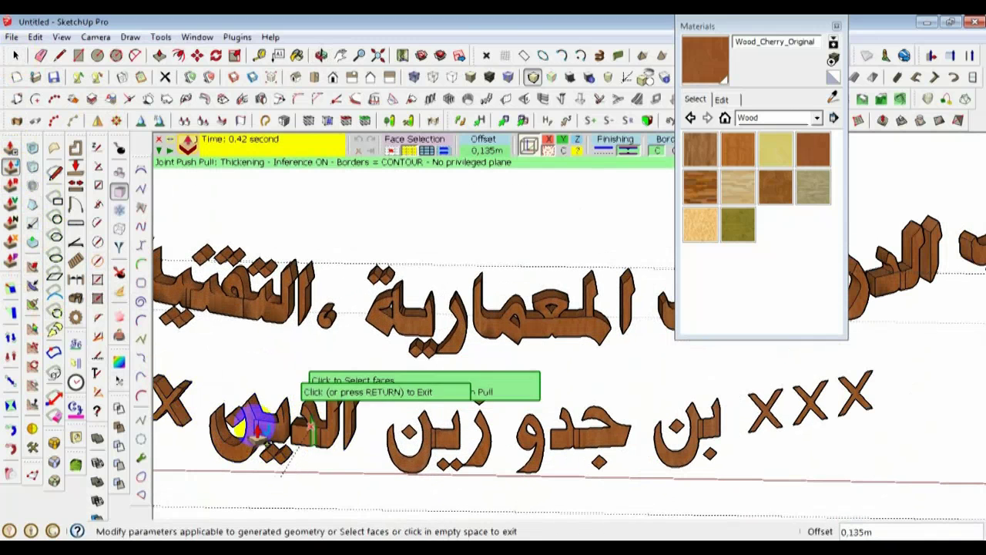
# - Thicken the remaining words of the lower line and the opening XXX by 0.135 m with Joint Push Pull
pyautogui.scroll(-3, 324, 447)
pyautogui.click(15, 57)
pyautogui.moveTo(430, 402); pyautogui.dragTo(340, 386, button='middle')
pyautogui.moveTo(422, 450); pyautogui.dragTo(639, 493)
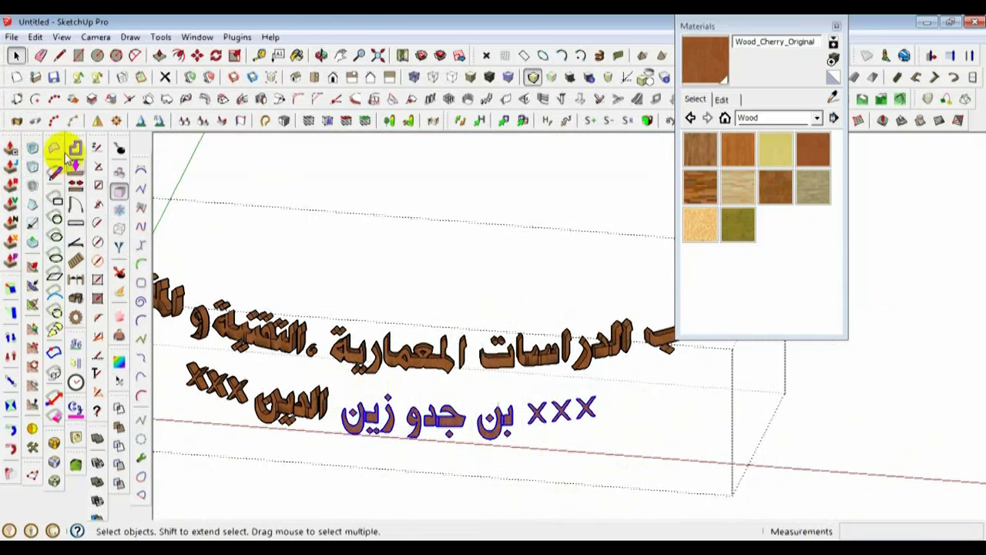
pyautogui.click(11, 171)
pyautogui.scroll(4, 352, 430)
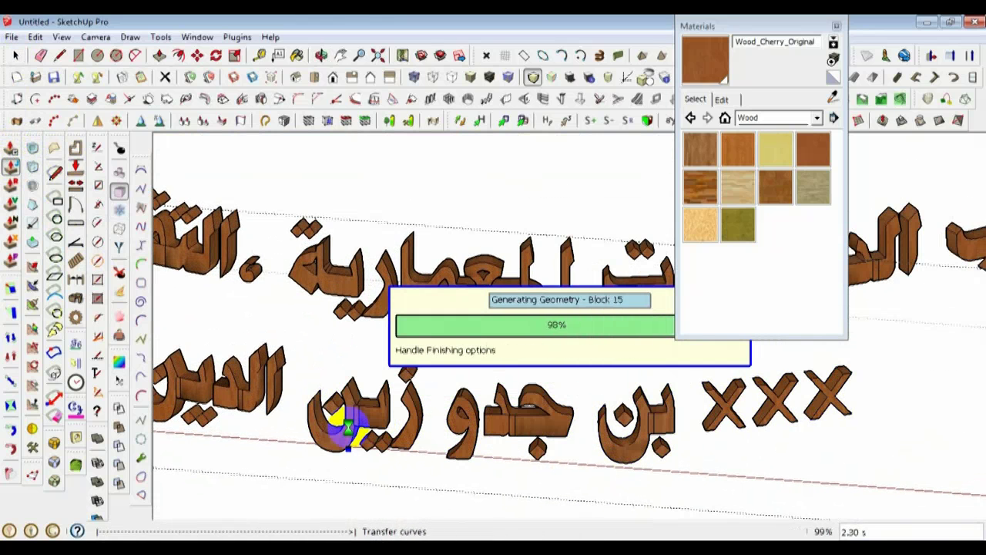
# - Try to close the open front of the letter و before المتابعة by tracing its edge with the Line tool
pyautogui.scroll(-3, 352, 429)
pyautogui.moveTo(591, 379); pyautogui.dragTo(700, 392, button='middle')
pyautogui.scroll(3, 535, 334)
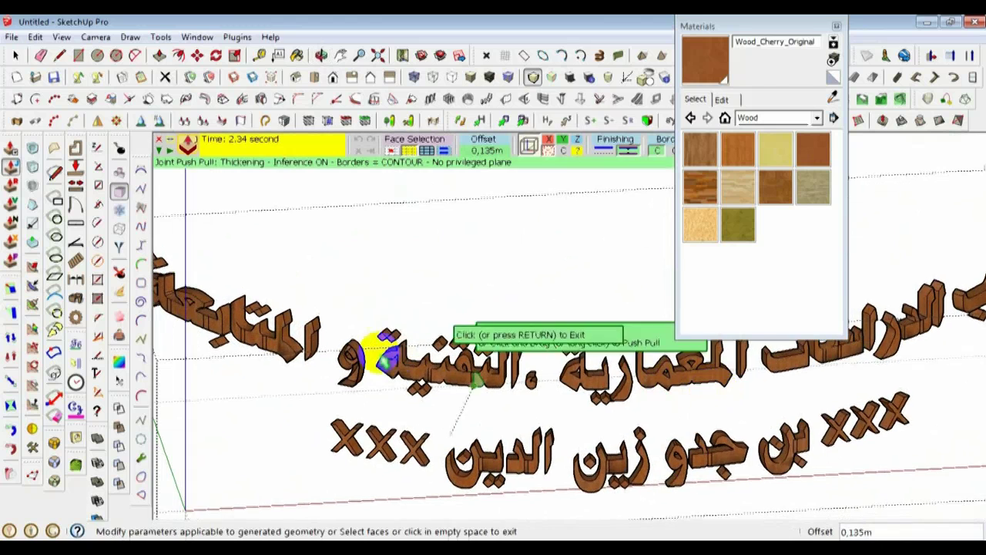
pyautogui.scroll(5, 331, 353)
pyautogui.scroll(2, 326, 370)
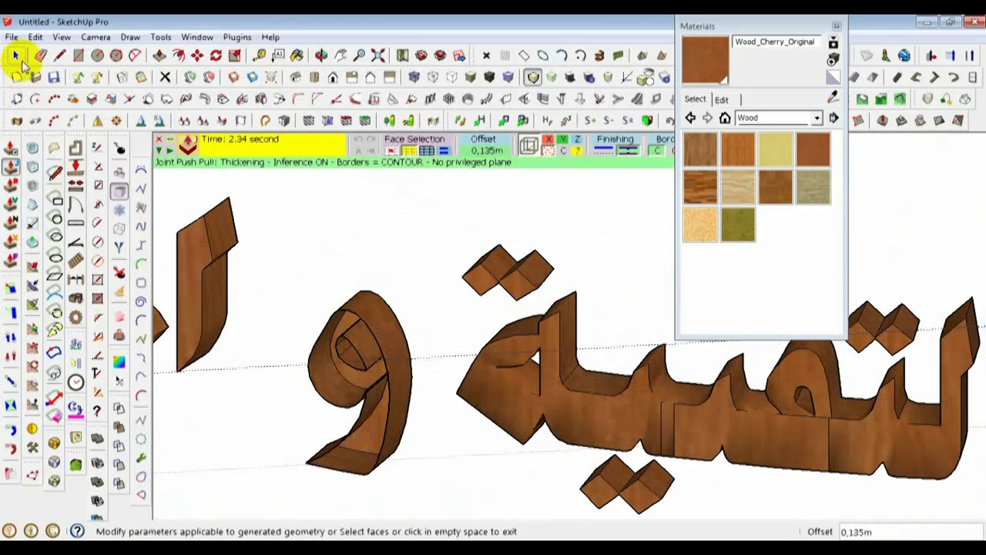
pyautogui.click(59, 57)
pyautogui.scroll(2, 343, 393)
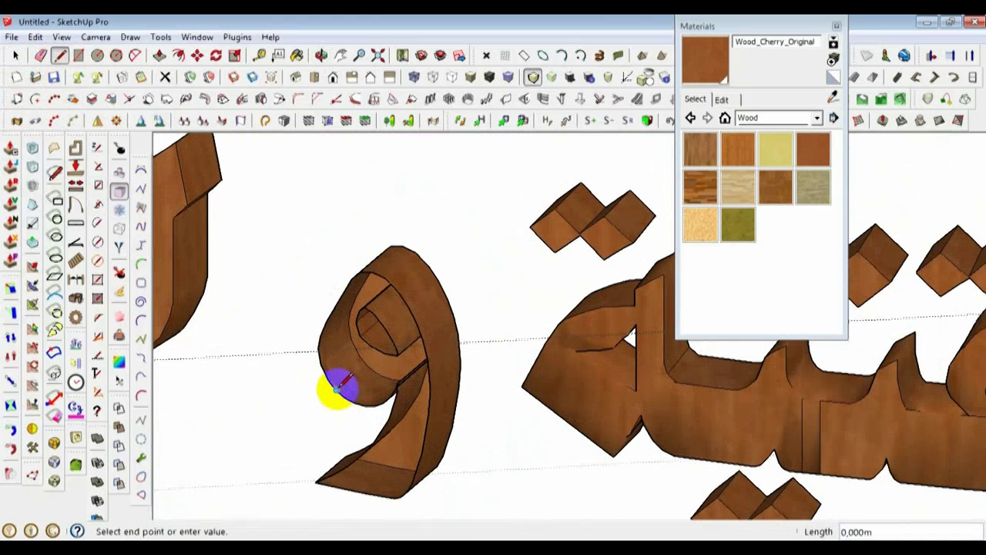
pyautogui.scroll(2, 313, 370)
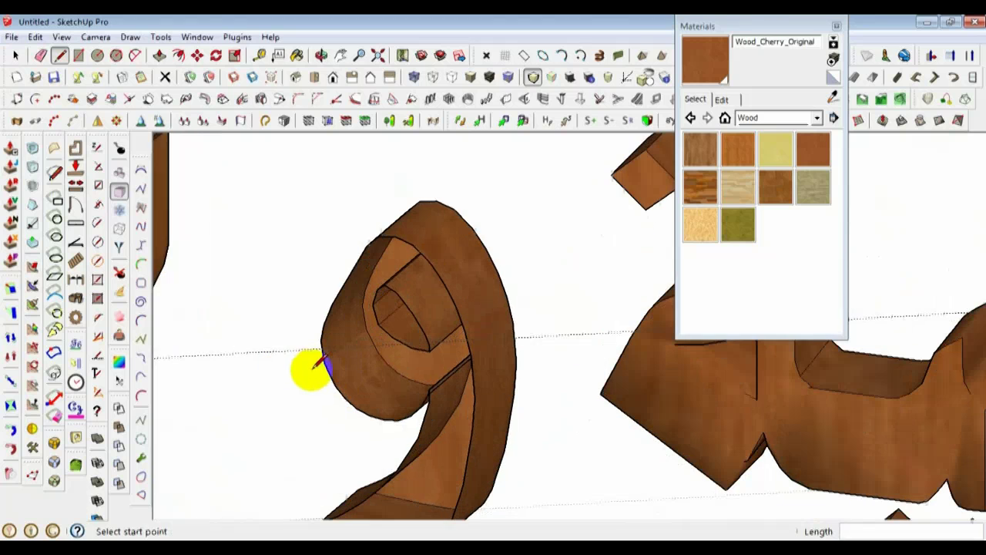
pyautogui.click(15, 57)
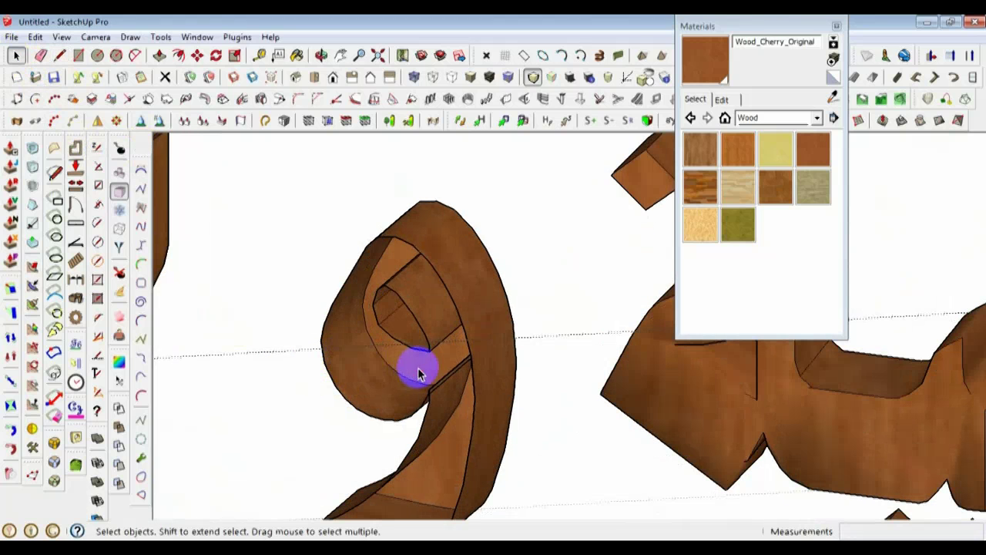
# - Copy the recessed back face of the letter و forward by 0.135 m onto its front outline to close the letter
pyautogui.moveTo(416, 328); pyautogui.dragTo(431, 216, button='middle')
pyautogui.scroll(2, 432, 216)
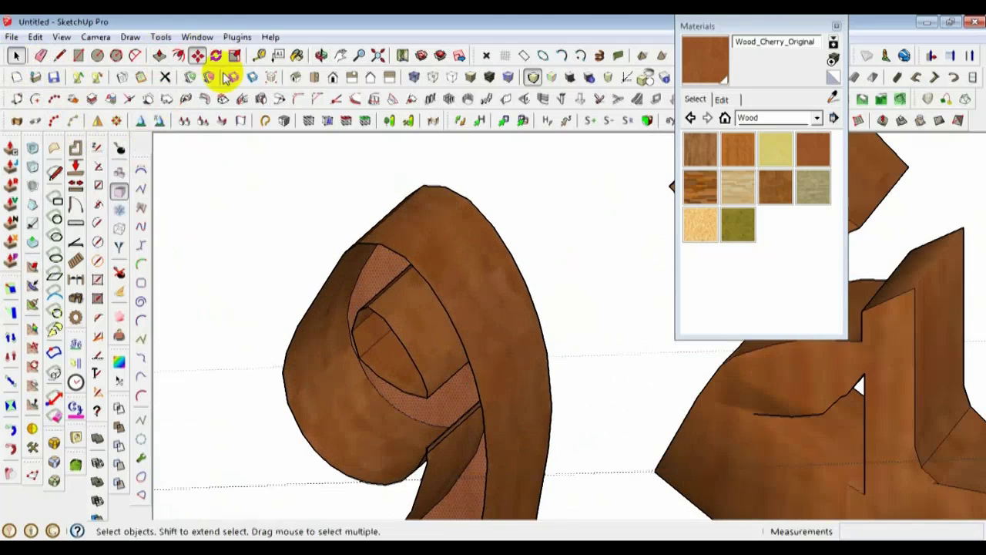
pyautogui.click(197, 57)
pyautogui.scroll(2, 428, 202)
pyautogui.click(436, 198)
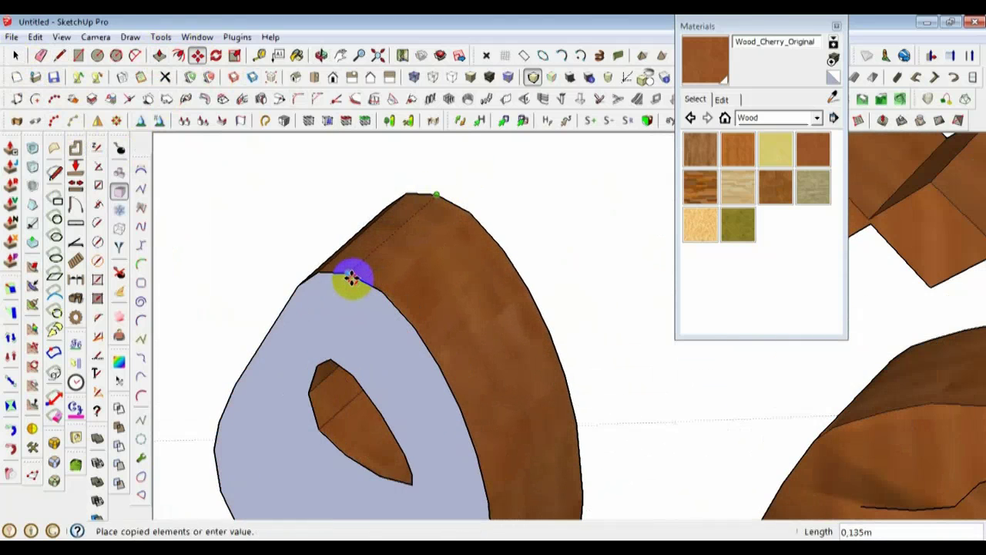
pyautogui.click(352, 278)
pyautogui.scroll(-4, 286, 205)
pyautogui.click(17, 57)
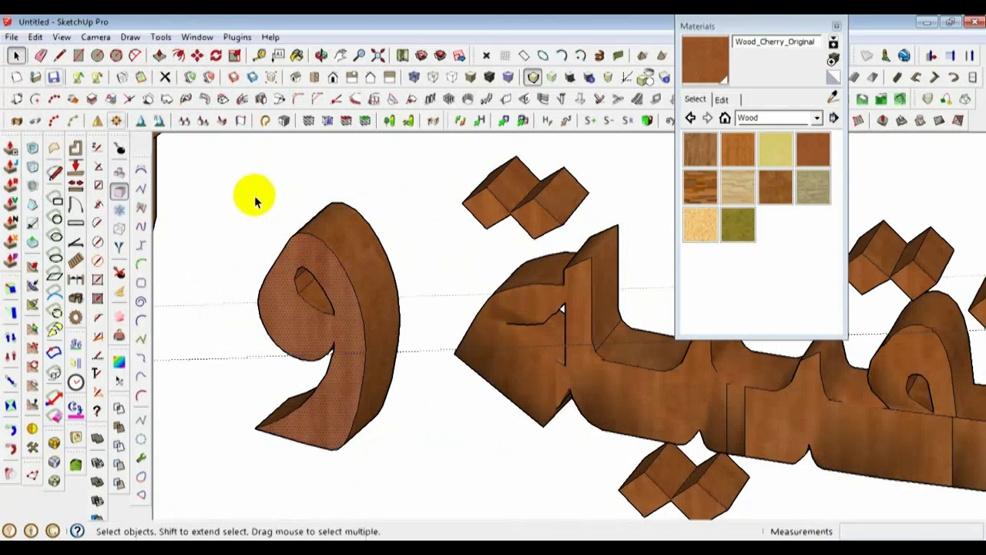
# - Examine both lines of the thickened curved lettering for remaining gaps, from close up and as a whole
pyautogui.scroll(-5, 486, 348)
pyautogui.moveTo(516, 363); pyautogui.dragTo(371, 327, button='middle')
pyautogui.scroll(4, 410, 352)
pyautogui.scroll(-5, 286, 324)
pyautogui.moveTo(285, 324); pyautogui.dragTo(282, 413, button='middle')
pyautogui.scroll(-6, 257, 418)
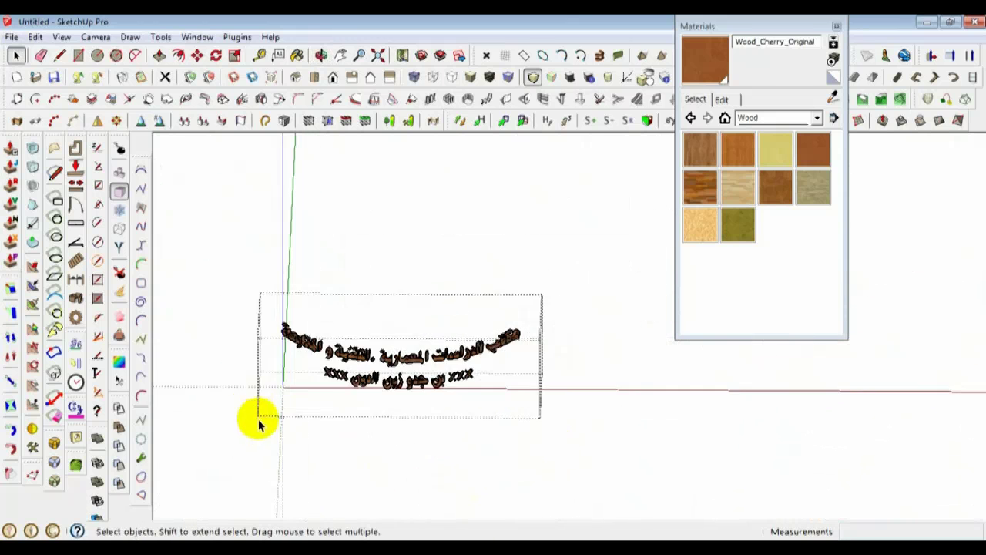
pyautogui.scroll(5, 342, 396)
pyautogui.moveTo(469, 418); pyautogui.dragTo(521, 389, button='middle')
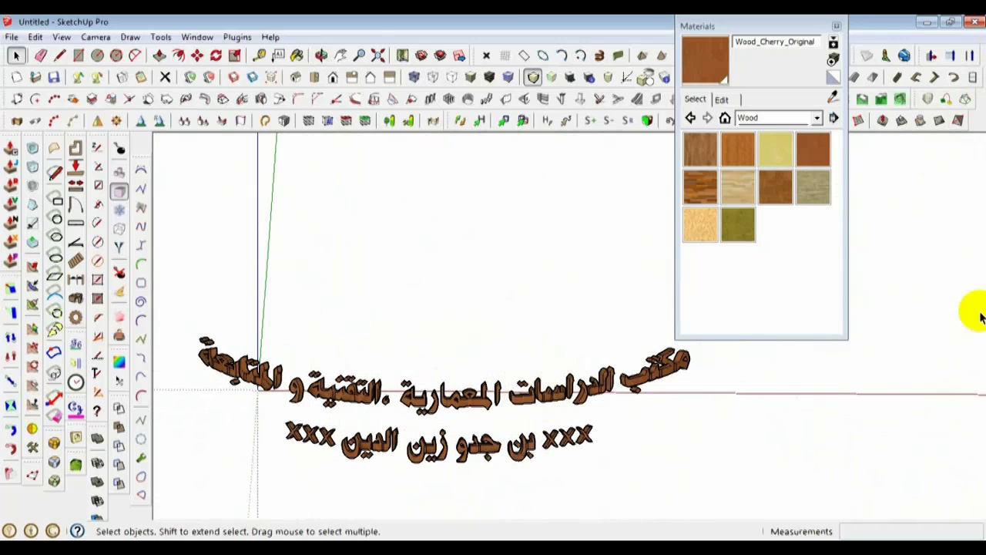
# - Minimise the model window and close the GI-Arabic Now text converter
pyautogui.click(927, 24)
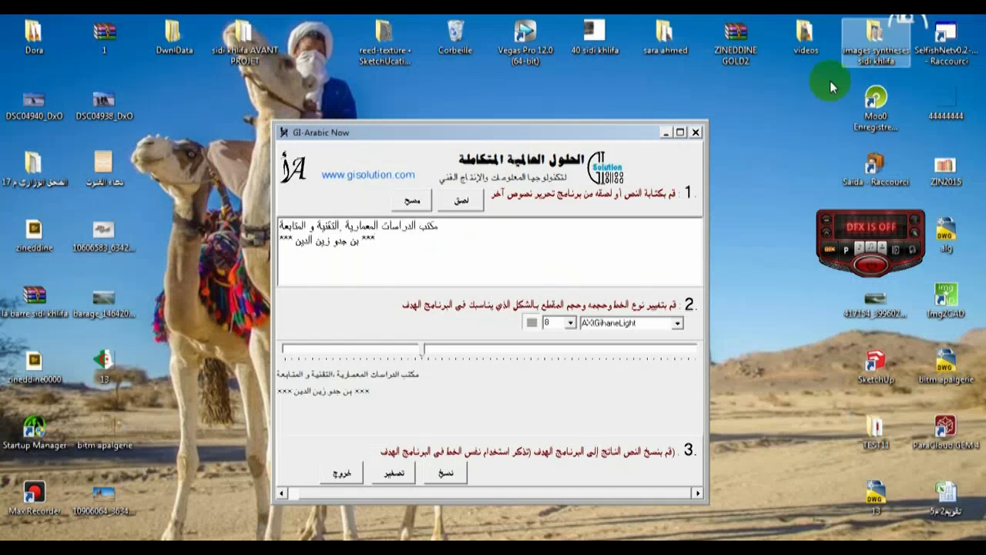
pyautogui.click(694, 133)
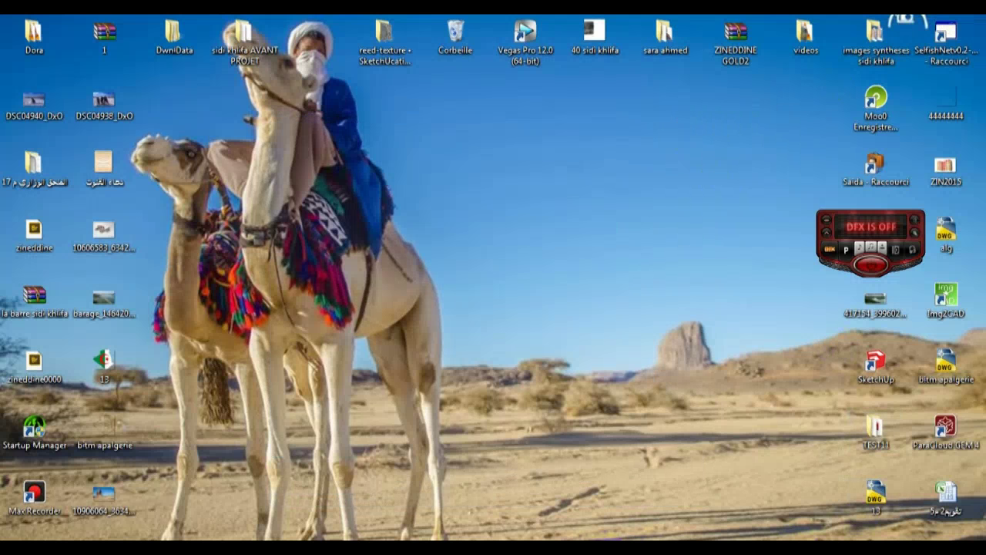